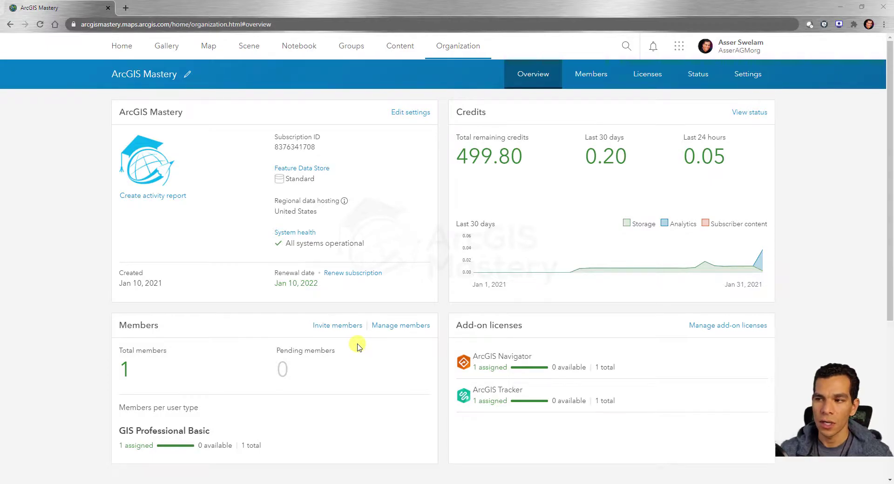
# Launch ArcGIS Workforce from the ArcGIS Online app launcher in a new tab
pyautogui.click(679, 46)
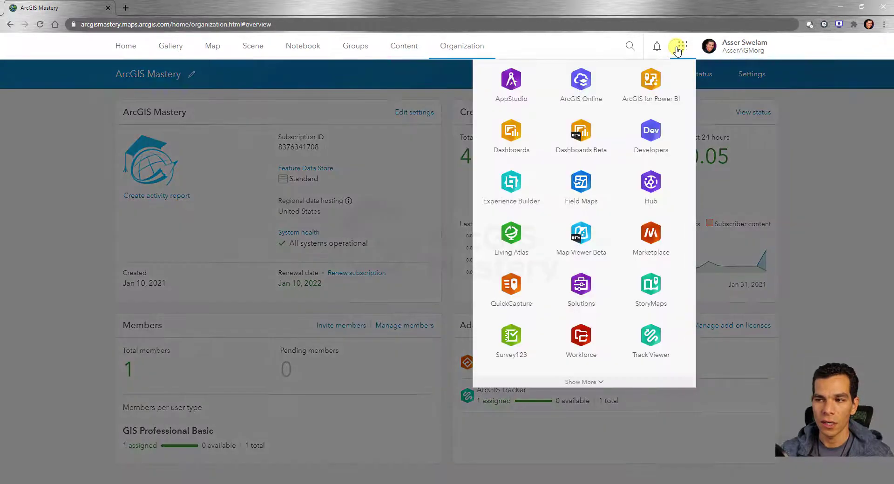
pyautogui.click(585, 343)
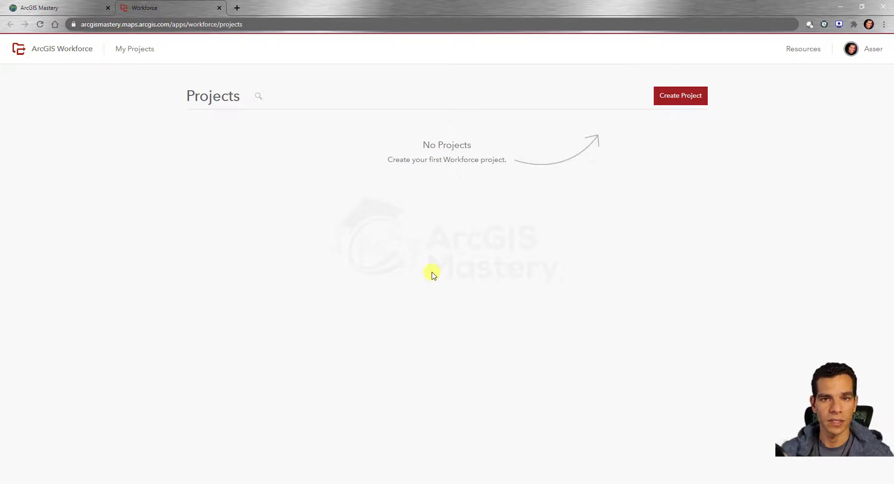
# Create project 'Electricity Inspection' summarised as 'This project for assignments to collect and inspect electricity grid'
pyautogui.click(685, 99)
pyautogui.click(487, 225)
pyautogui.write('Electricity Inspection')
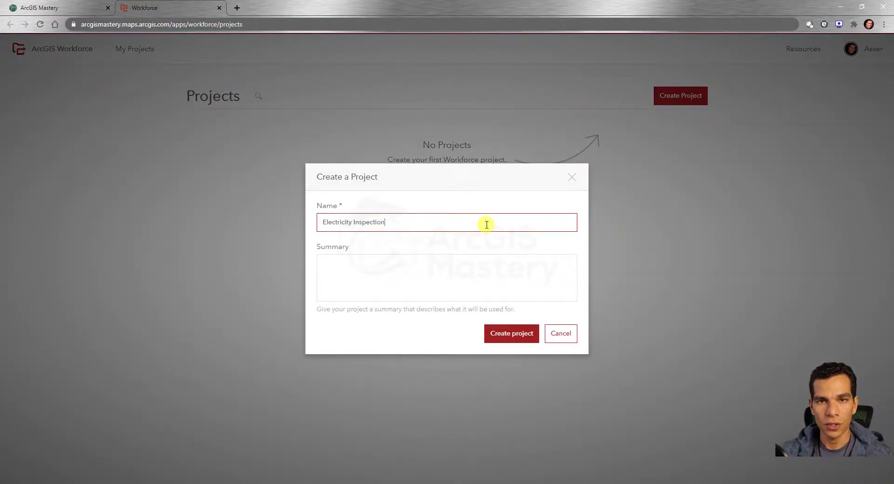
pyautogui.press('Tab')
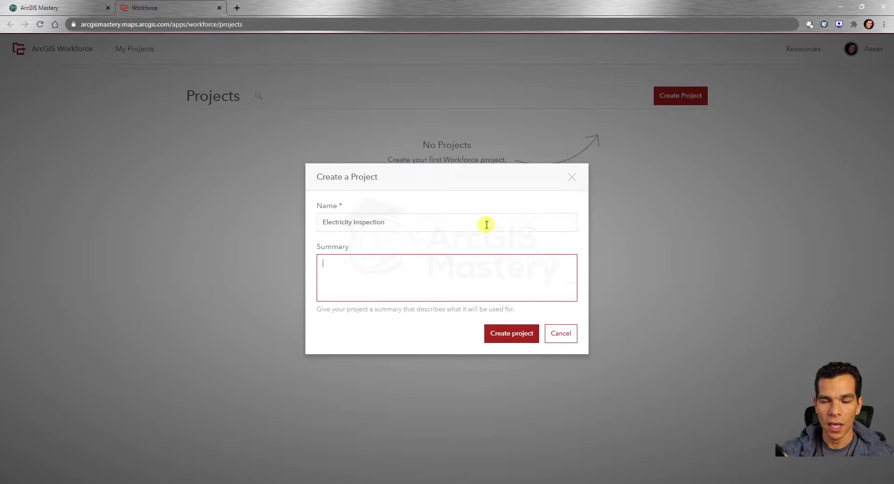
pyautogui.write('Th')
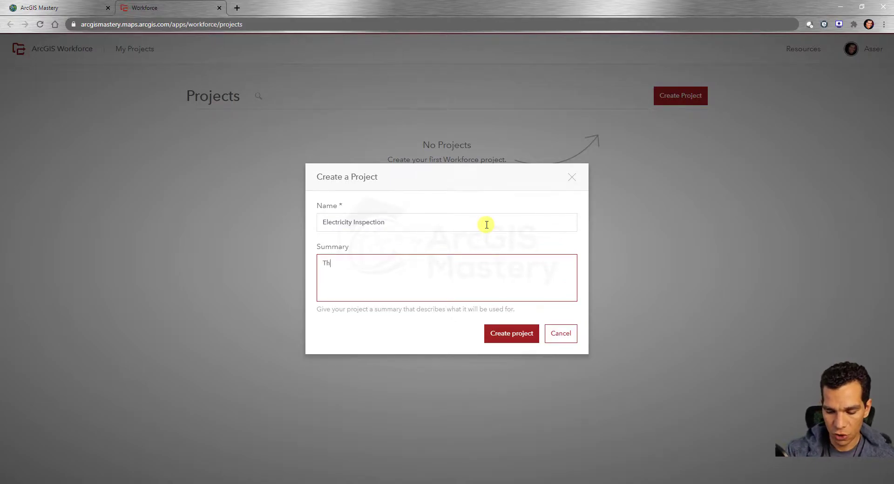
pyautogui.write('is project for assig')
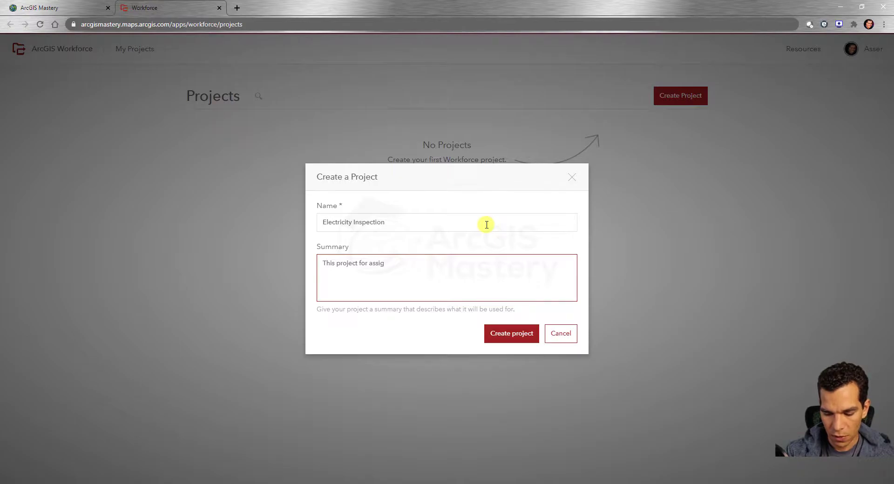
pyautogui.write('nments')
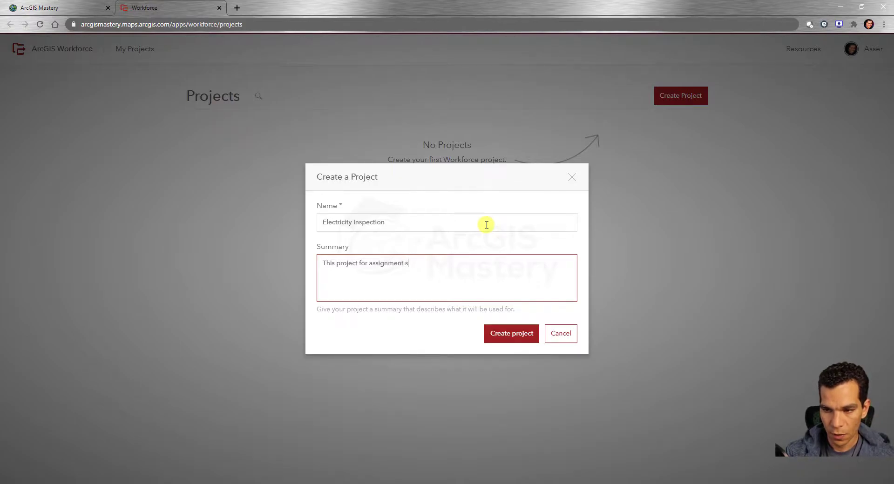
pyautogui.write(' to col')
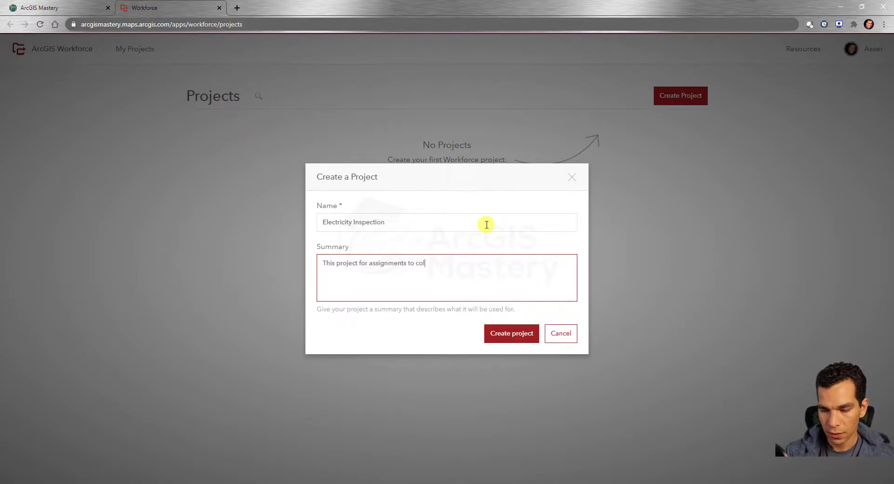
pyautogui.write('lect and')
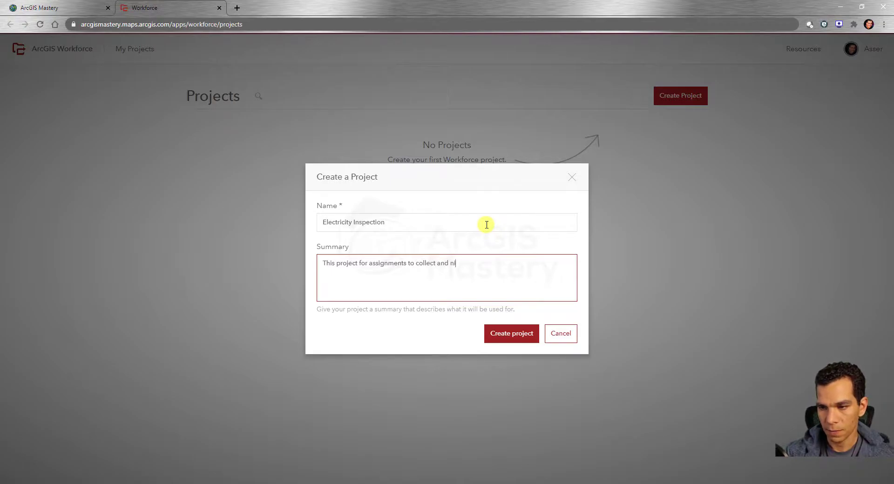
pyautogui.write(' inspect ')
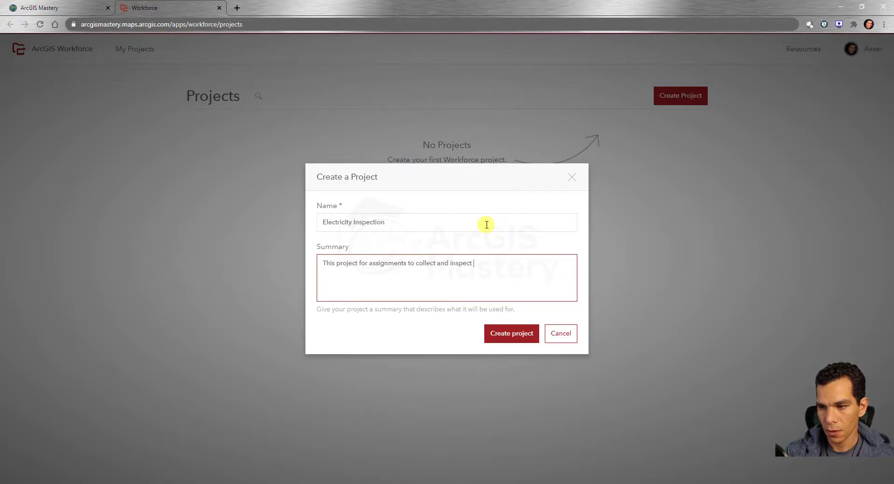
pyautogui.write('electrici')
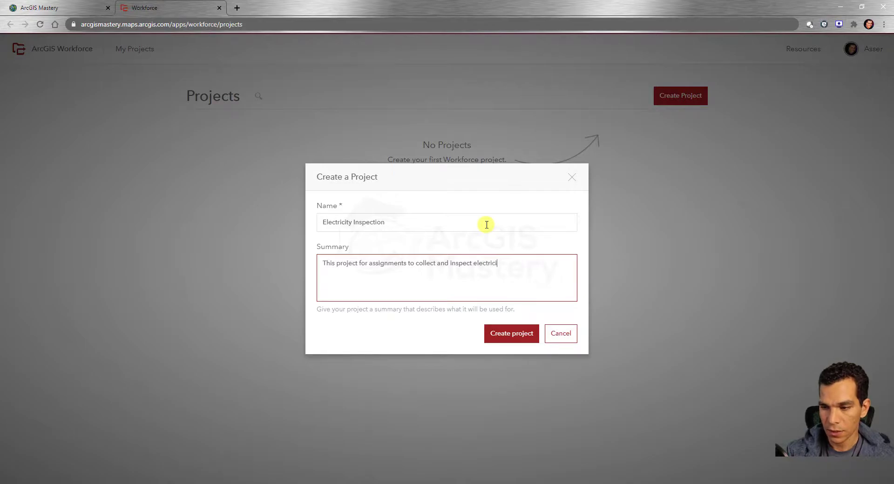
pyautogui.write('ty grid')
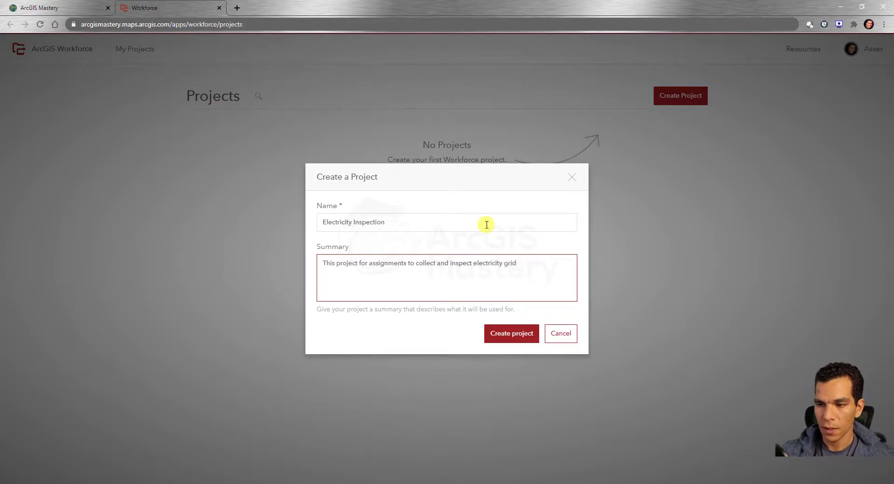
pyautogui.click(510, 333)
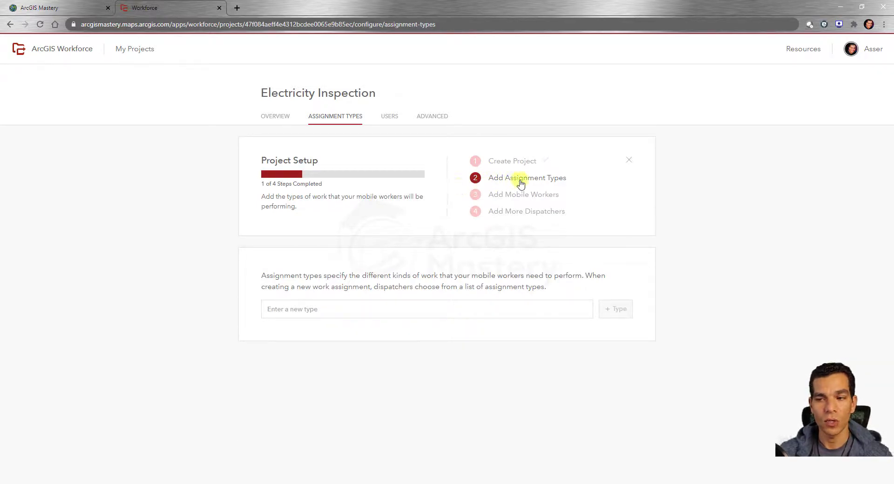
# Add Inspection and Repair assignment types, then enter 'VErify' as a third type
pyautogui.click(378, 313)
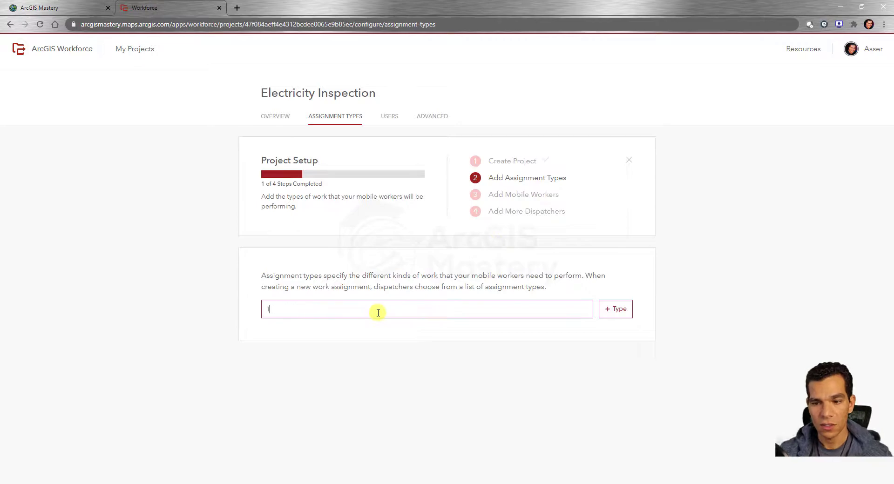
pyautogui.write('Inspectio')
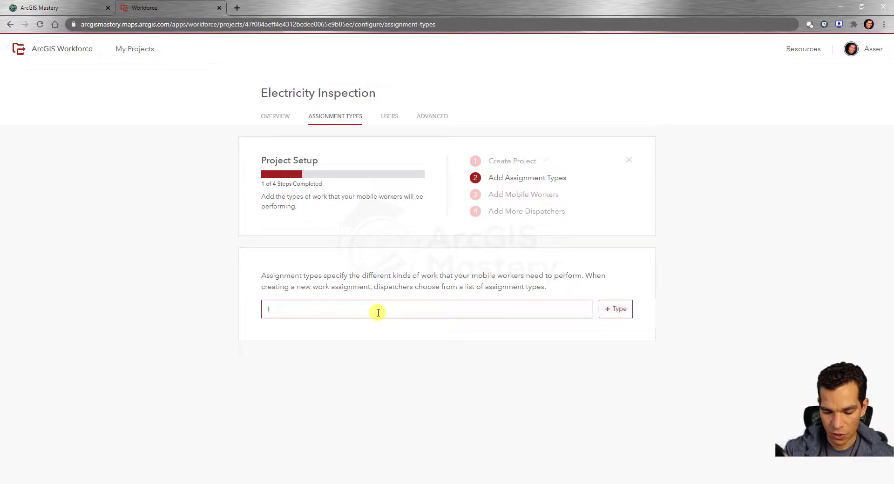
pyautogui.write('n')
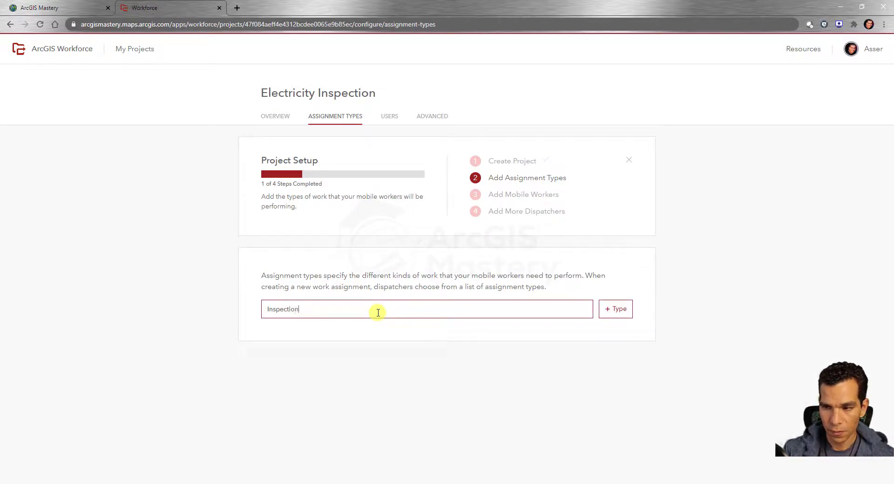
pyautogui.click(610, 311)
pyautogui.click(419, 313)
pyautogui.write('Repair')
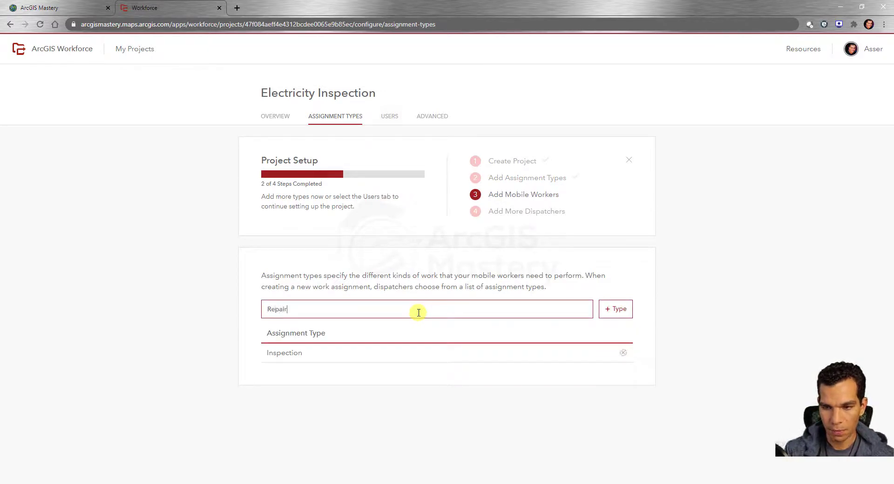
pyautogui.click(616, 309)
pyautogui.click(321, 309)
pyautogui.write('VErify')
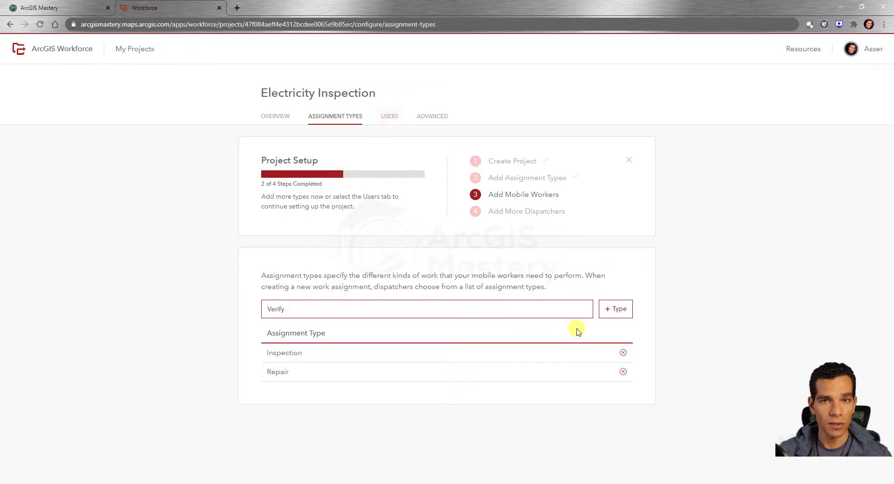
# Add the Verify type, then add the organization user as a Mobile Worker
pyautogui.click(615, 312)
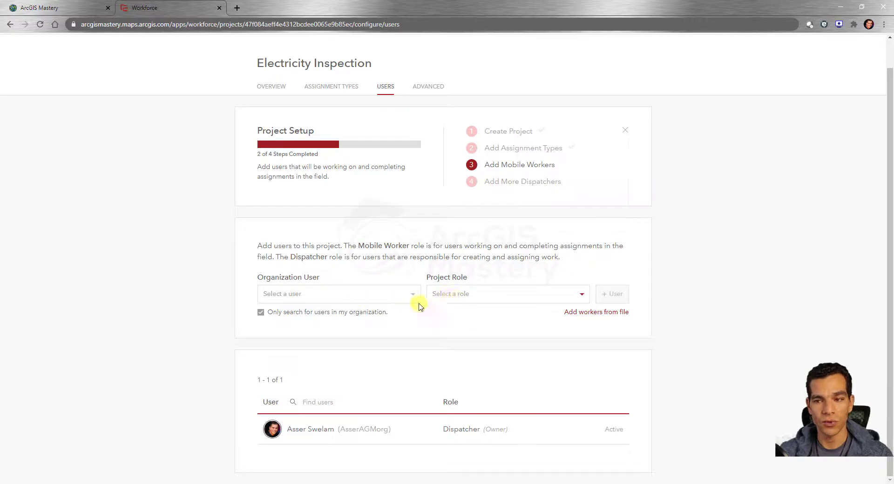
pyautogui.click(405, 299)
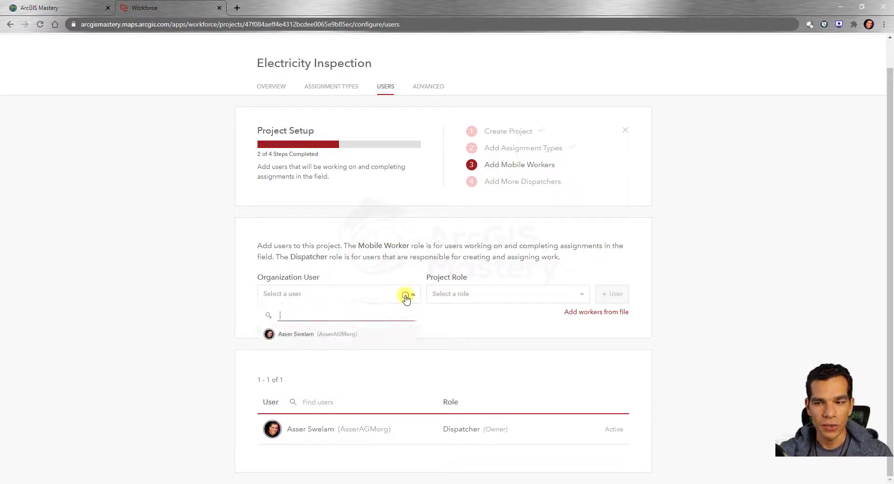
pyautogui.click(328, 334)
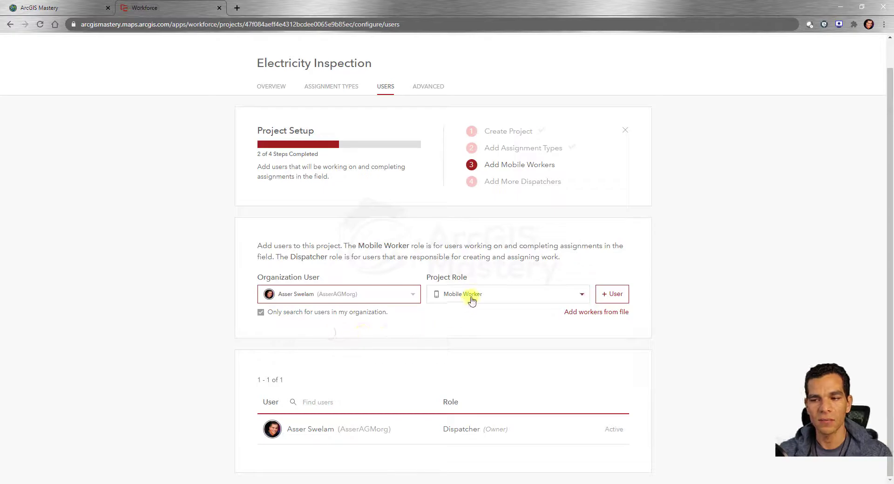
pyautogui.click(612, 294)
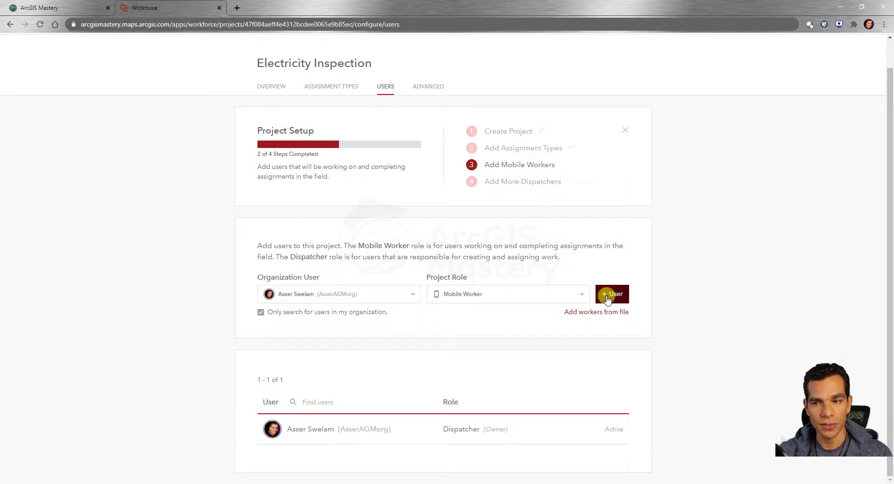
# Review the Users list, showing the owner as both Dispatcher and Mobile Worker
pyautogui.click(381, 298)
pyautogui.click(480, 351)
pyautogui.scroll(-1, 480, 357)
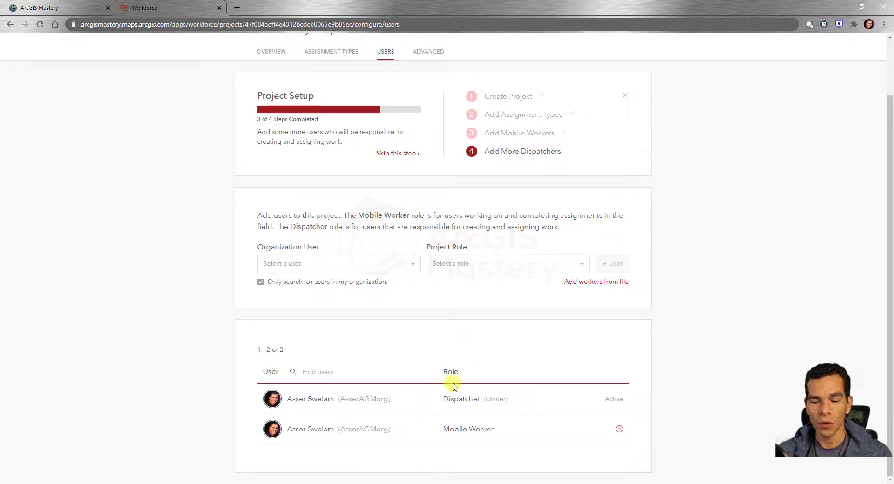
pyautogui.moveTo(443, 399)
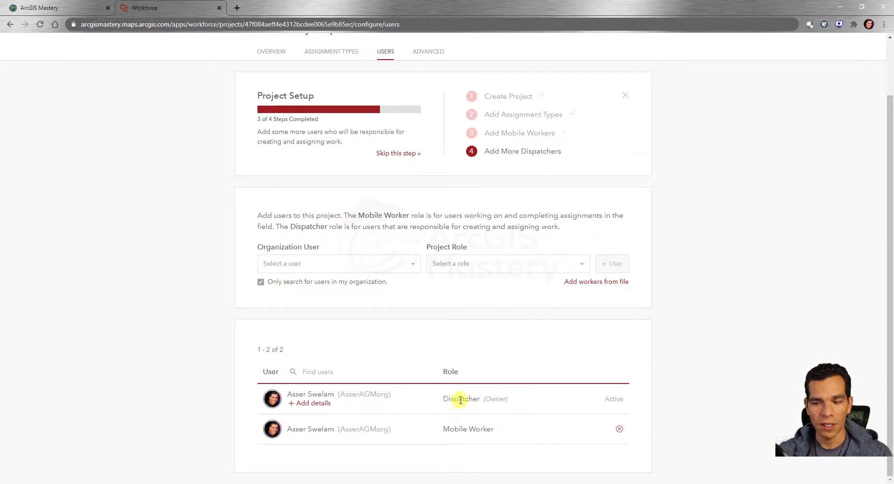
pyautogui.moveTo(389, 441)
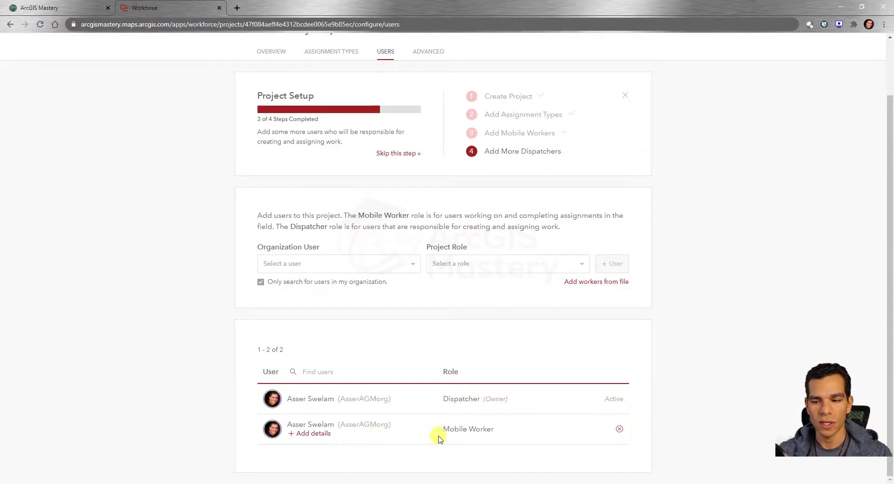
pyautogui.moveTo(473, 411)
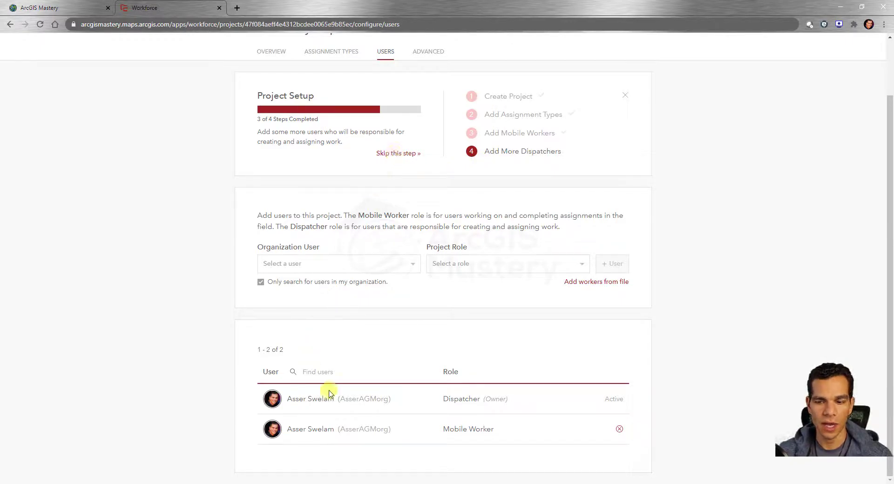
# Skip the dispatcher step, open Electricity Inspection, and center the map on downtown Atlanta
pyautogui.click(394, 154)
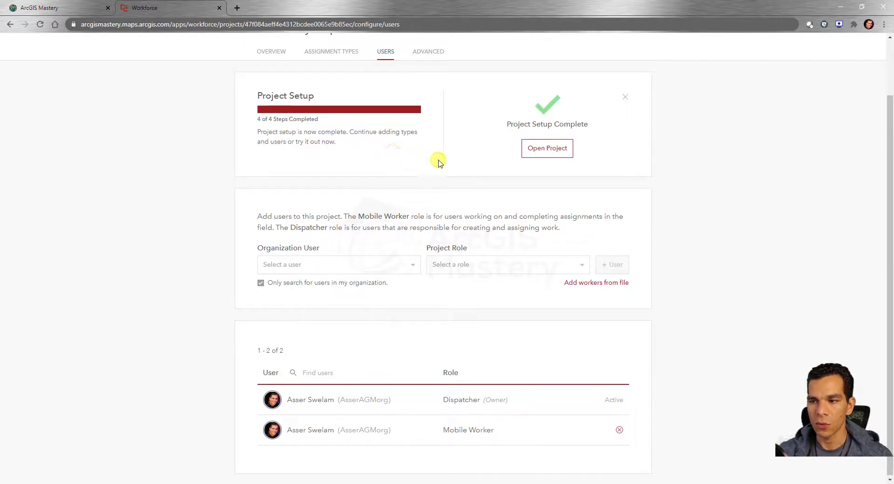
pyautogui.click(543, 152)
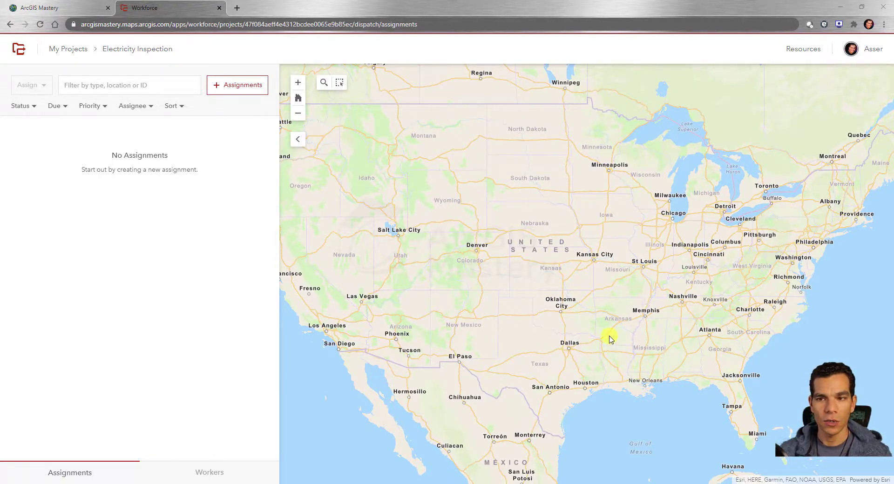
pyautogui.scroll(1, 463, 271)
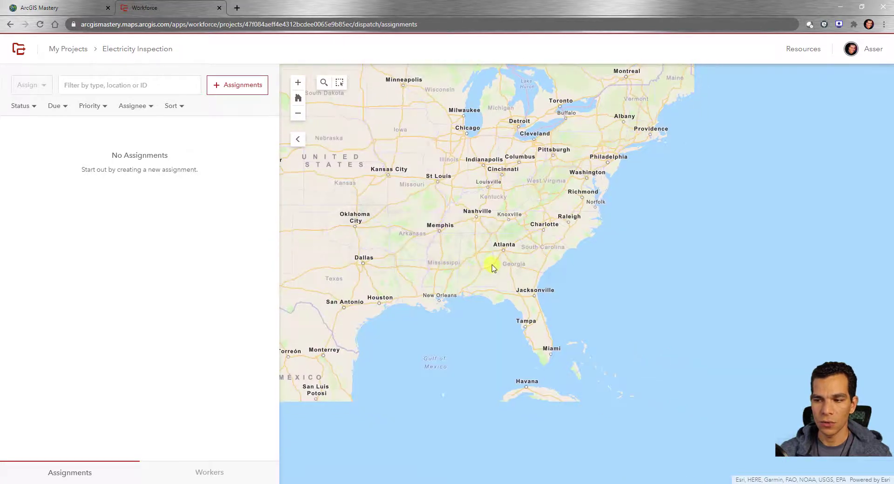
pyautogui.scroll(1, 493, 263)
pyautogui.scroll(1, 494, 261)
pyautogui.moveTo(544, 256); pyautogui.dragTo(451, 219)
pyautogui.scroll(2, 452, 219)
pyautogui.scroll(2, 495, 293)
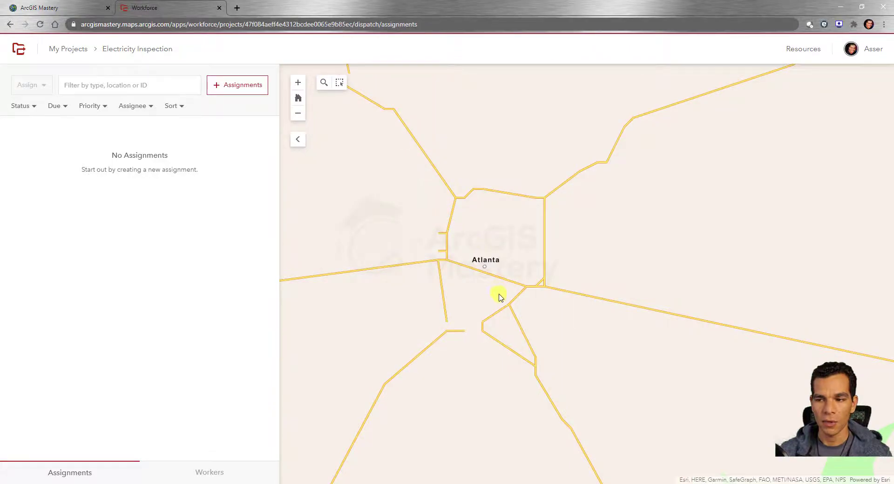
pyautogui.scroll(1, 500, 296)
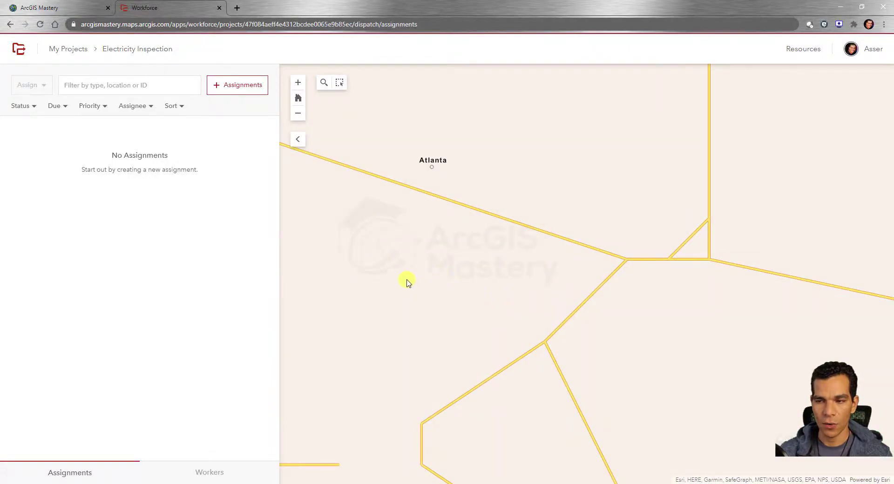
pyautogui.moveTo(412, 283); pyautogui.dragTo(519, 373)
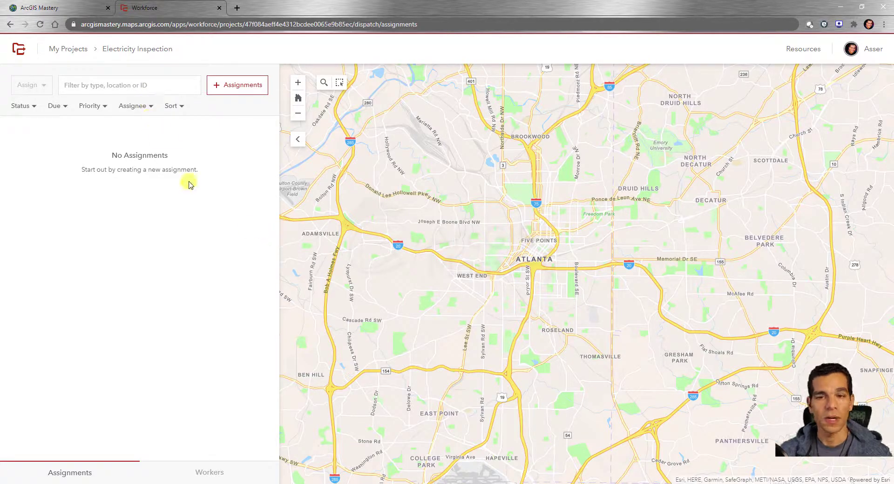
# Start a new assignment and bring up the Notepad list of Atlanta addresses
pyautogui.click(244, 89)
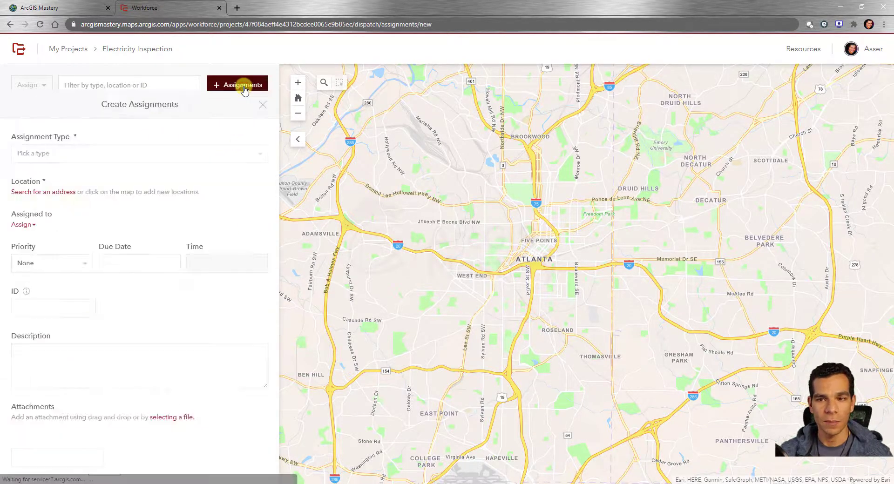
pyautogui.click(165, 134)
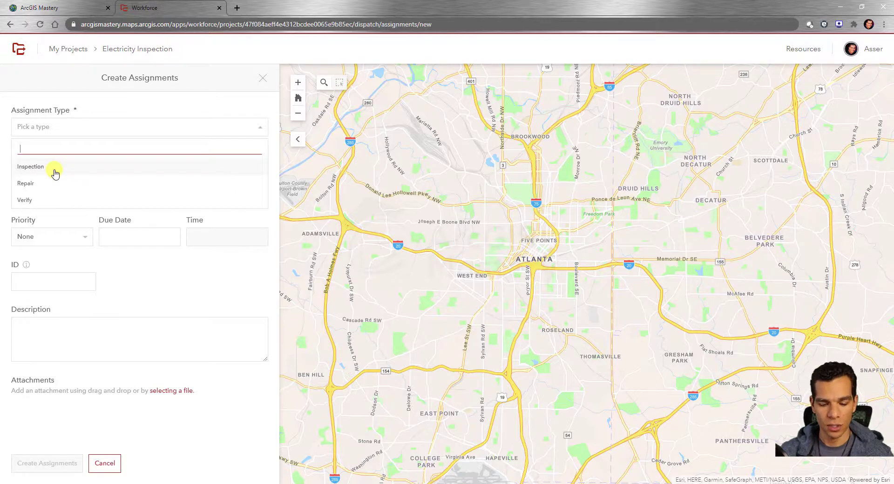
pyautogui.hotkey('alt', 'Tab')
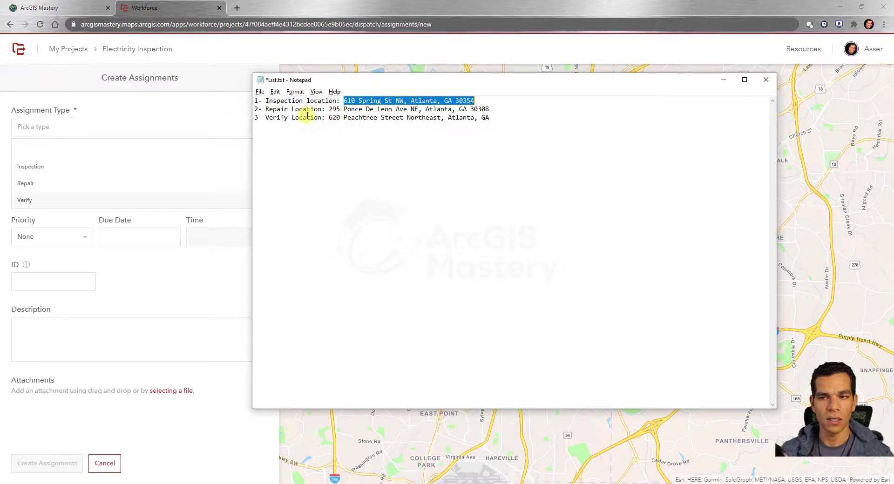
pyautogui.click(35, 173)
pyautogui.click(35, 172)
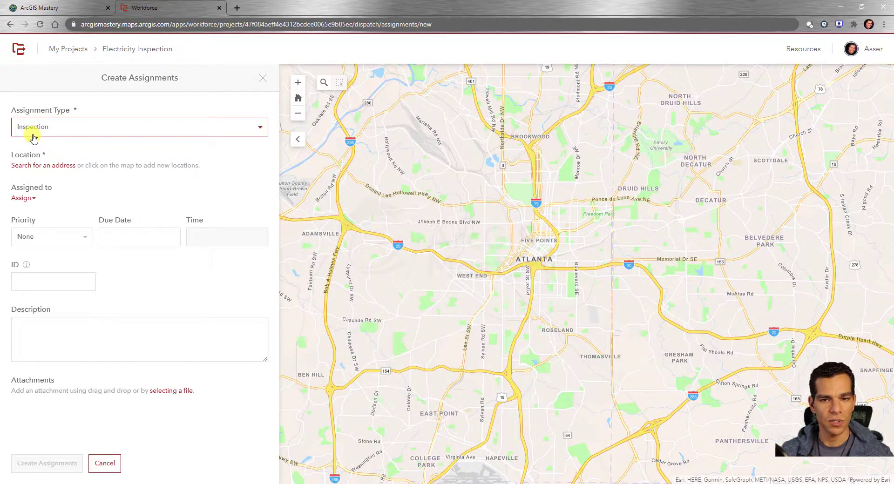
pyautogui.click(55, 166)
pyautogui.write('610 Spring St NW, Atlanta, GA 30354')
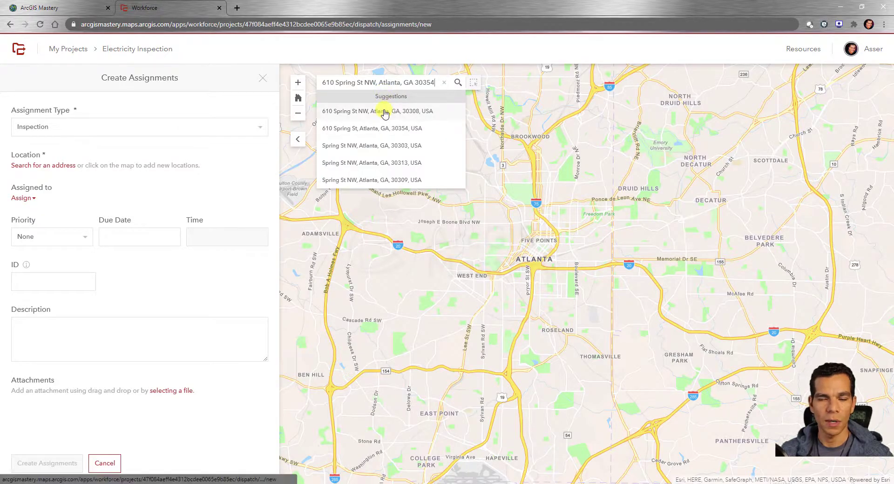
pyautogui.click(385, 112)
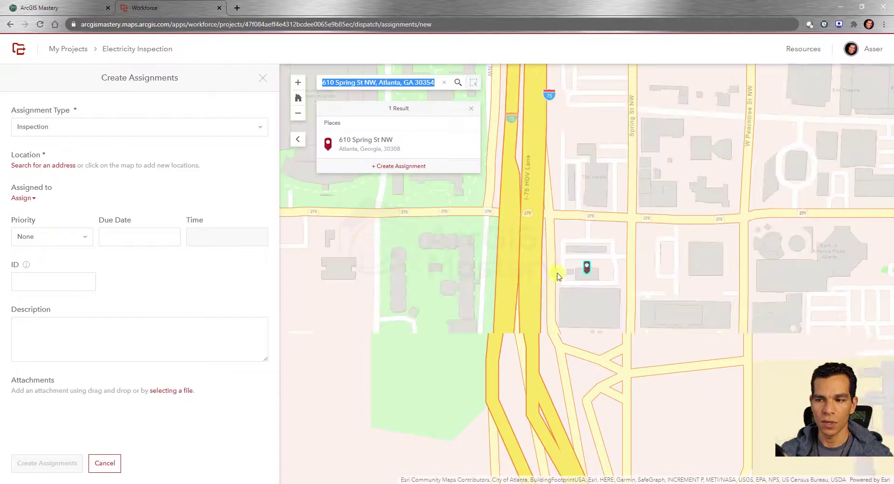
pyautogui.click(588, 267)
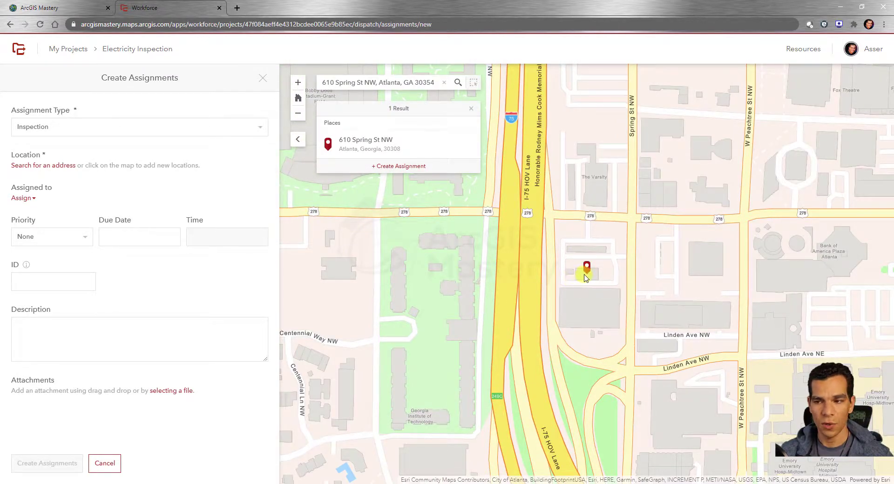
pyautogui.click(401, 173)
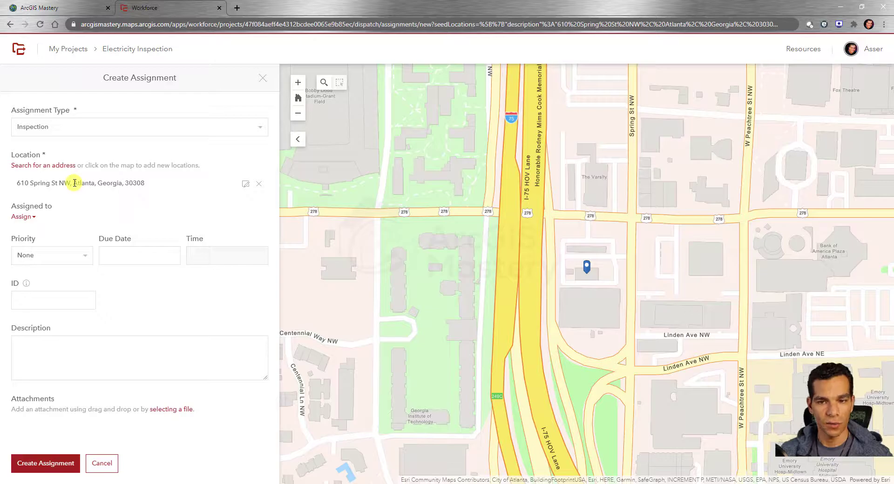
pyautogui.click(33, 218)
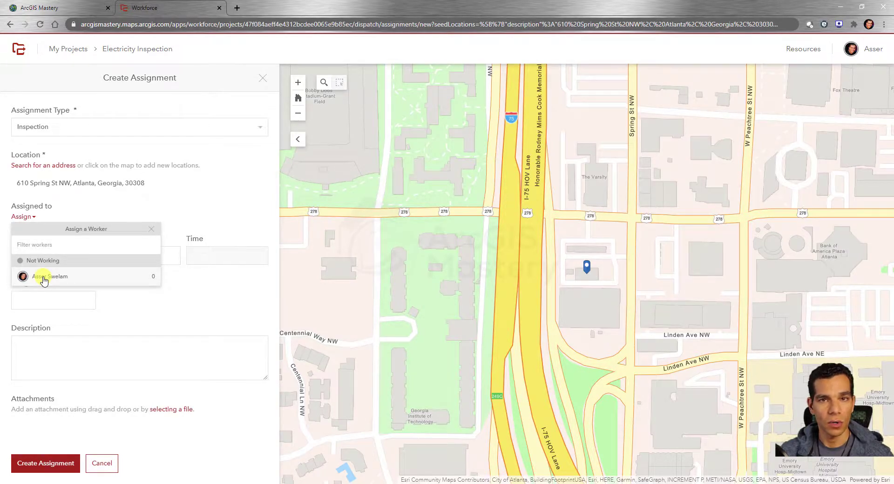
# Assign it to the mobile worker: Medium priority, due 1/31/2021 9:00 am, ID 1001
pyautogui.click(43, 279)
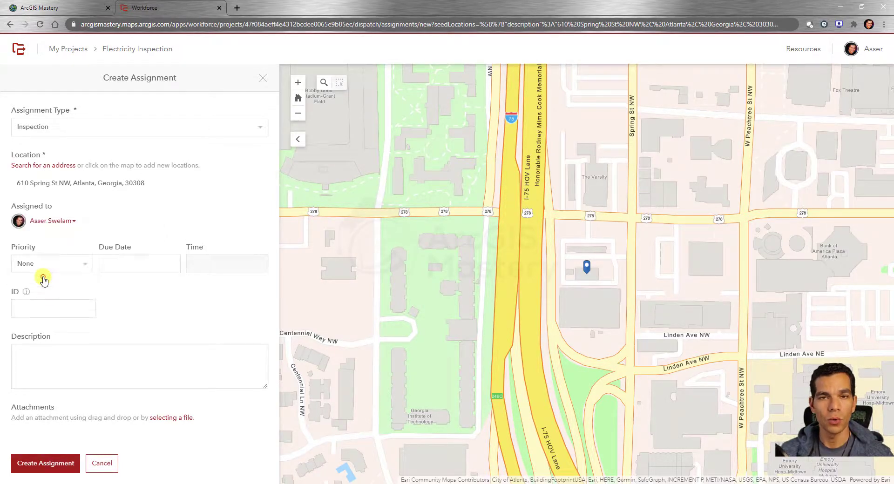
pyautogui.click(80, 264)
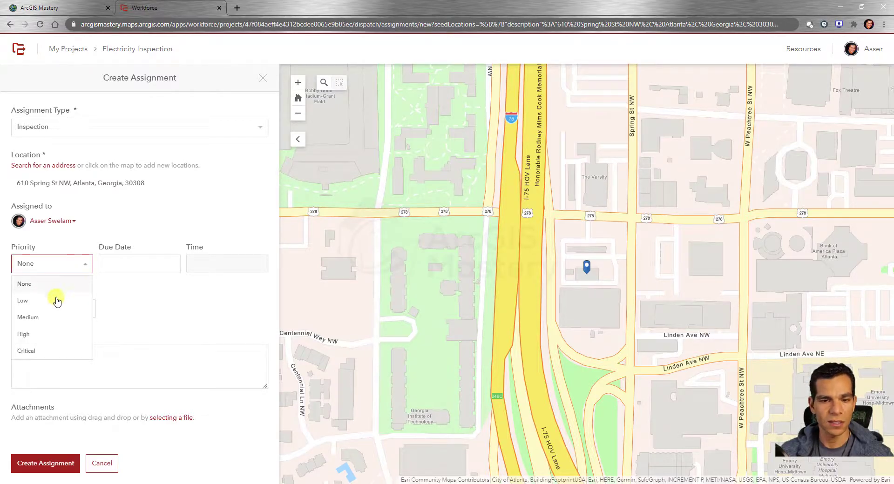
pyautogui.click(44, 317)
pyautogui.click(127, 264)
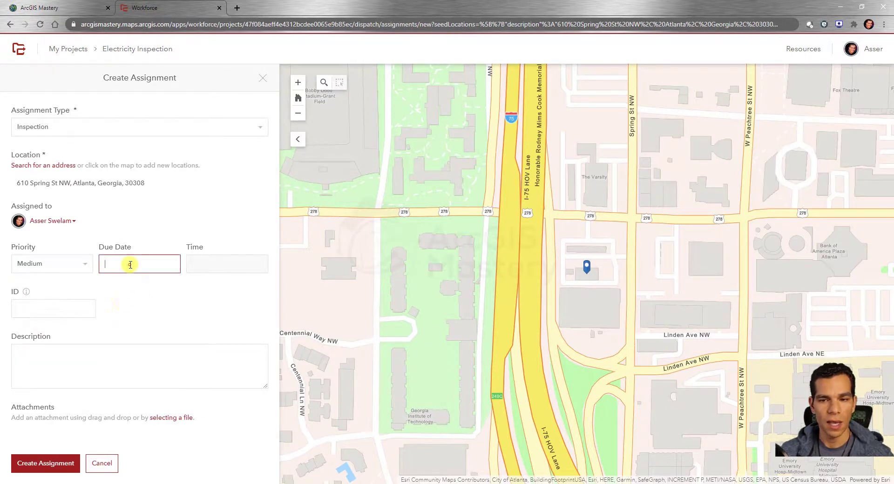
pyautogui.click(111, 391)
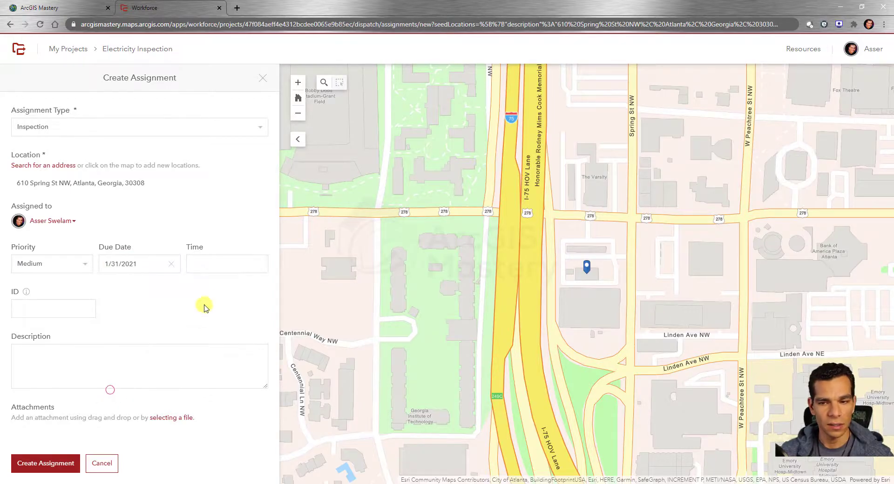
pyautogui.click(204, 264)
pyautogui.click(207, 307)
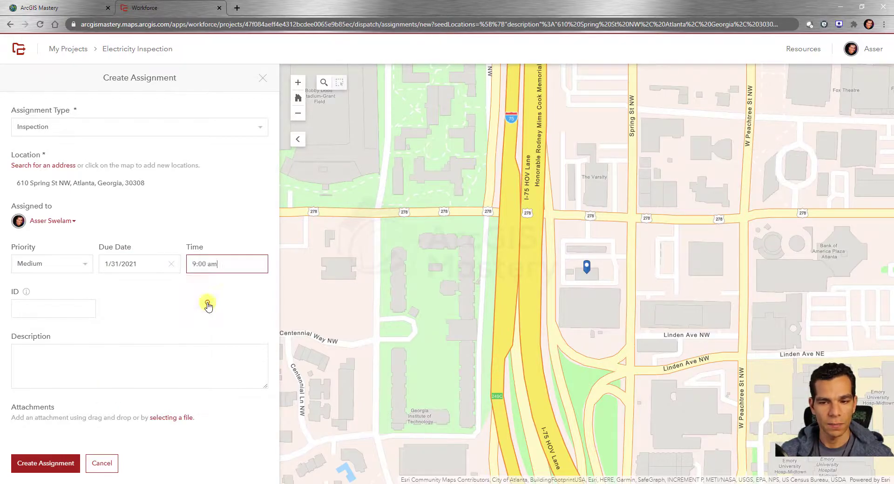
pyautogui.click(51, 310)
pyautogui.write('1001')
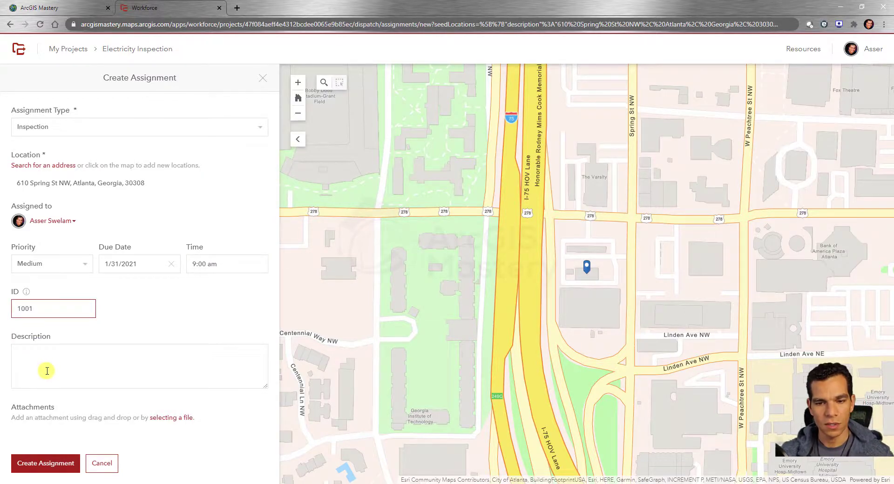
# Describe the job: inspect the electricity grid and get gas for your car
pyautogui.click(46, 371)
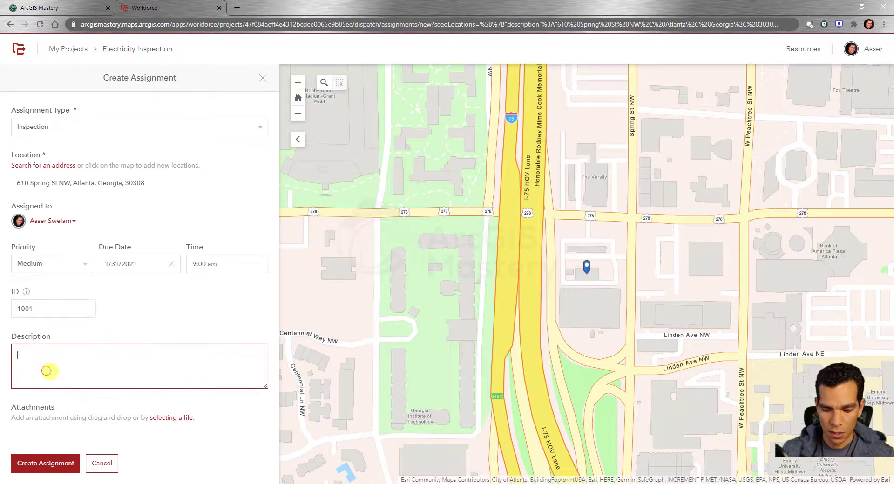
pyautogui.write('Please go th')
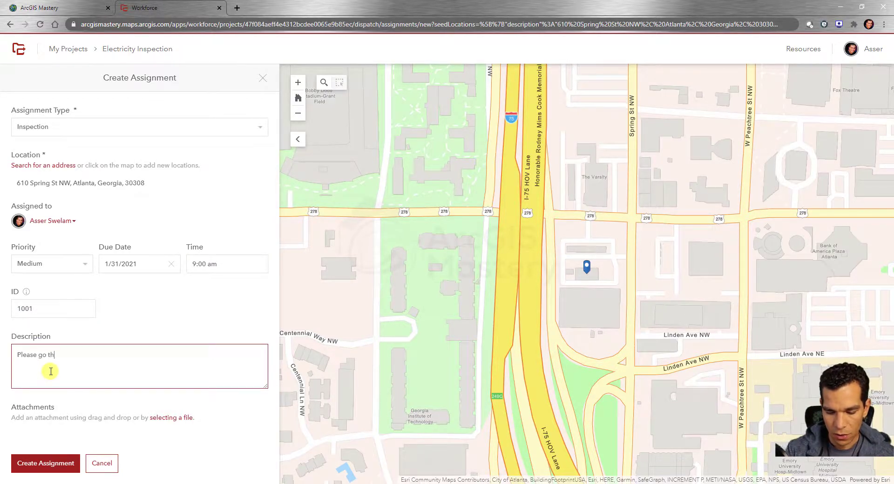
pyautogui.write('ere to inspect')
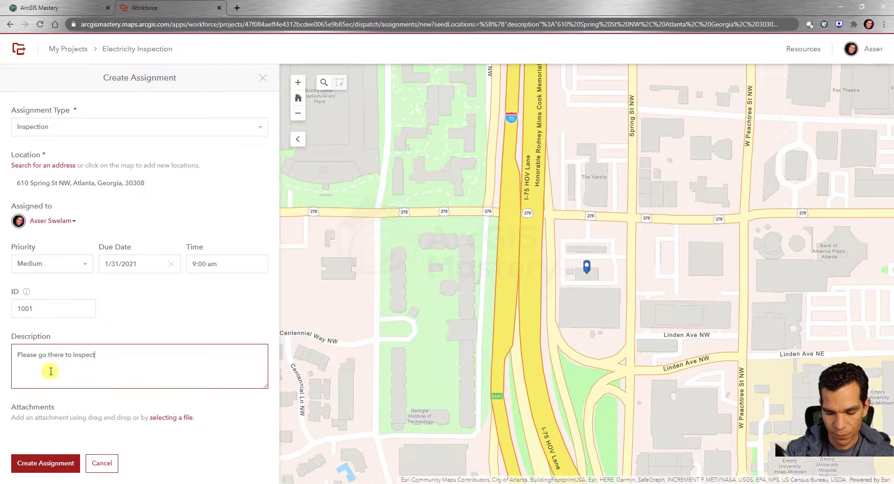
pyautogui.write(' the el')
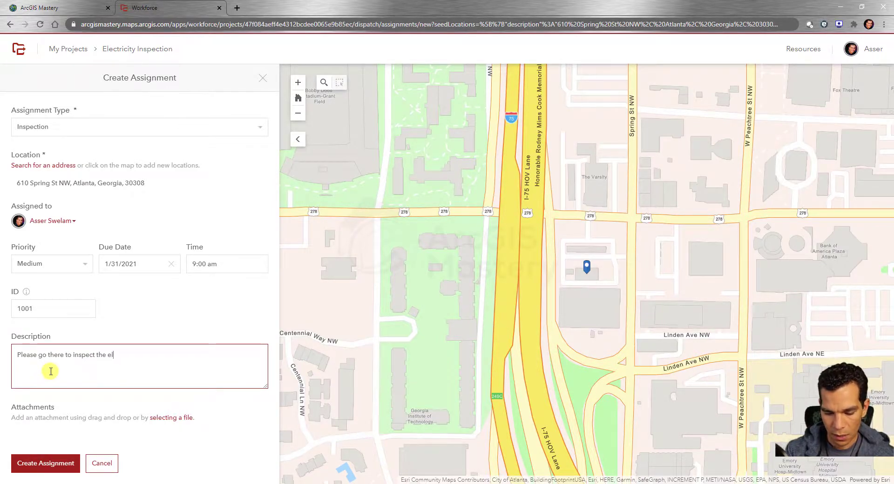
pyautogui.write('ectricity f')
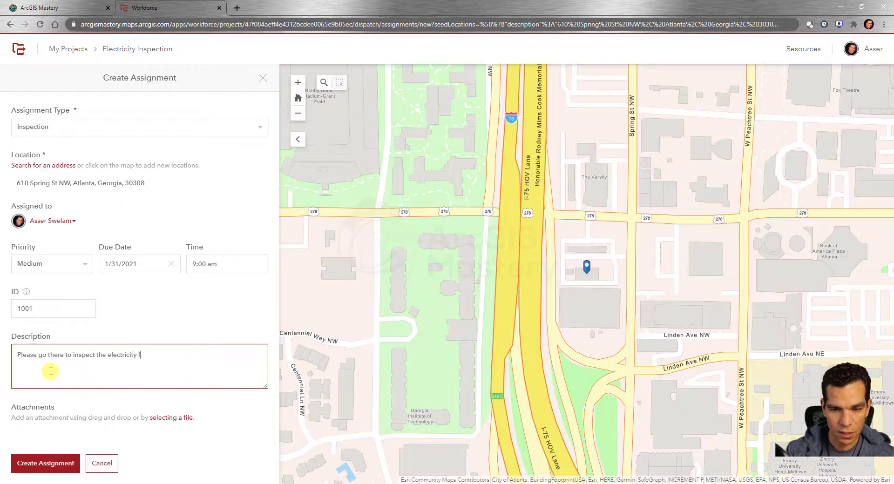
pyautogui.press('BackSpace')
pyautogui.press('BackSpace')
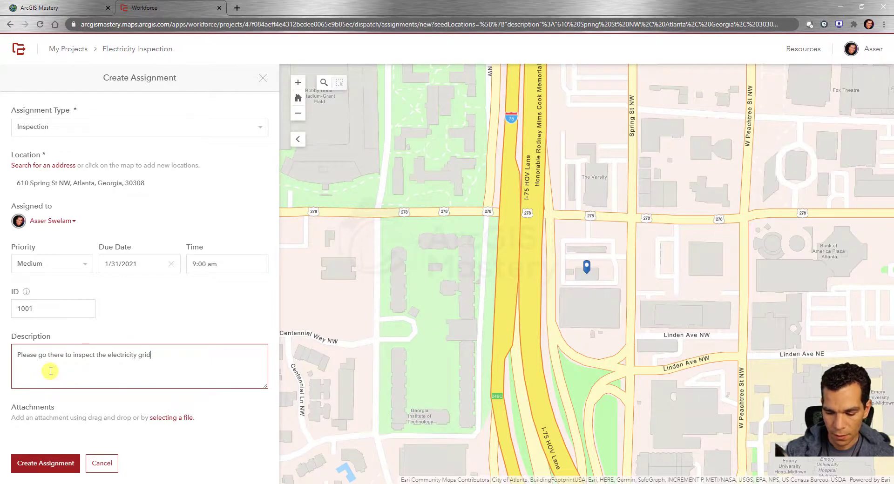
pyautogui.write('grid ""')
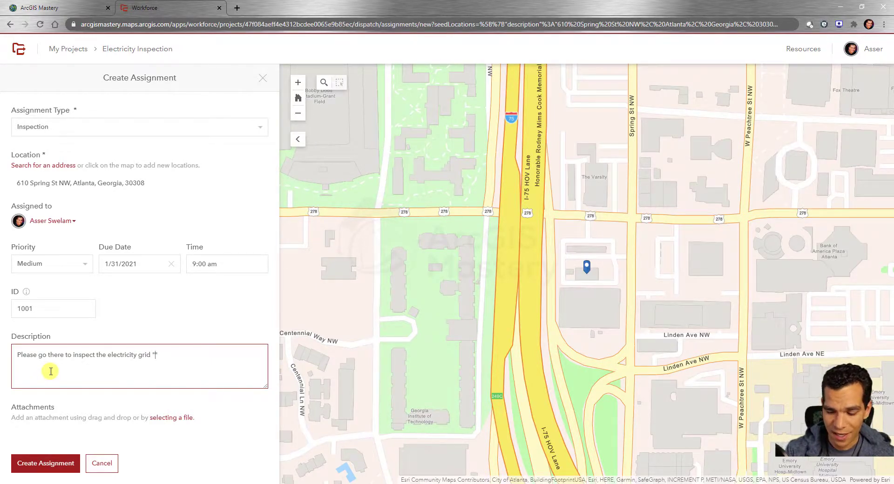
pyautogui.write('And get gas for your car')
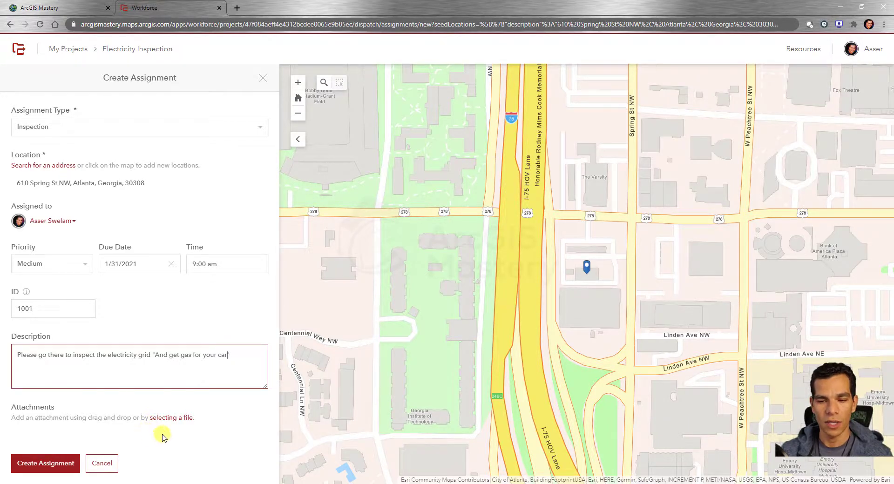
# Attach the WorkForceBox.JPG image to the assignment via the Open dialog
pyautogui.click(169, 418)
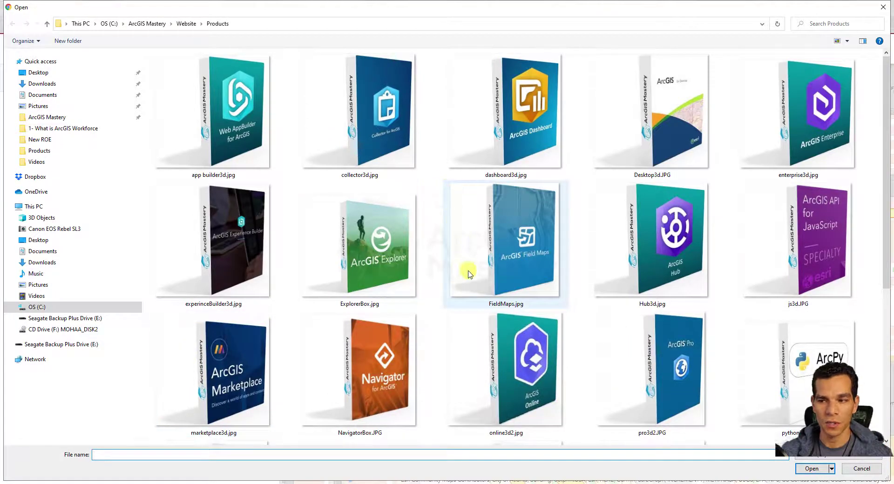
pyautogui.scroll(-5, 663, 335)
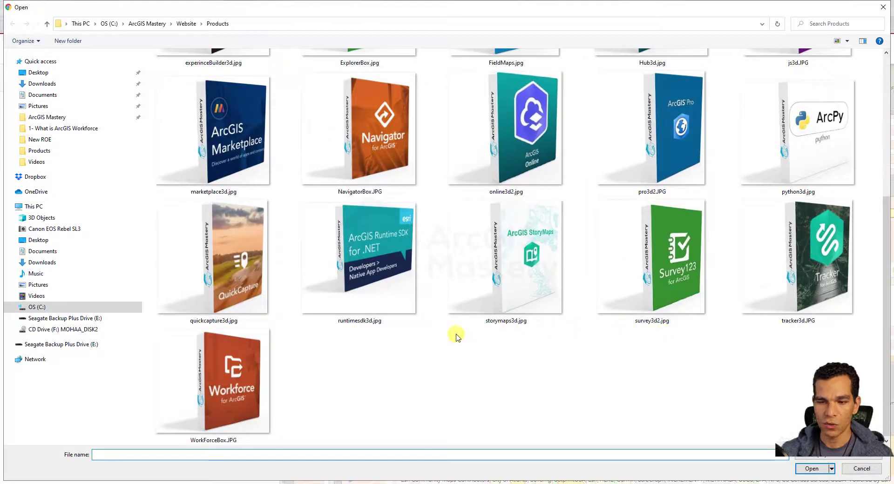
pyautogui.doubleClick(243, 384)
pyautogui.scroll(-1, 158, 393)
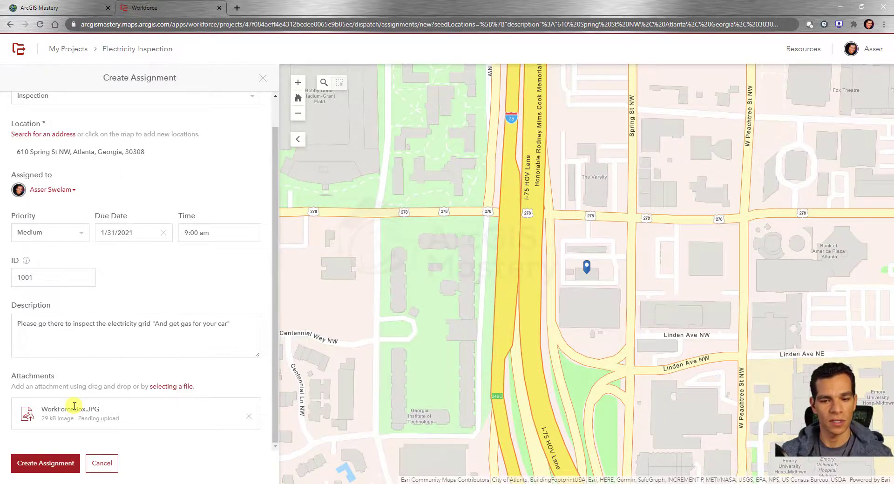
# Create the Inspection assignment and return to the project's assignment list
pyautogui.click(32, 464)
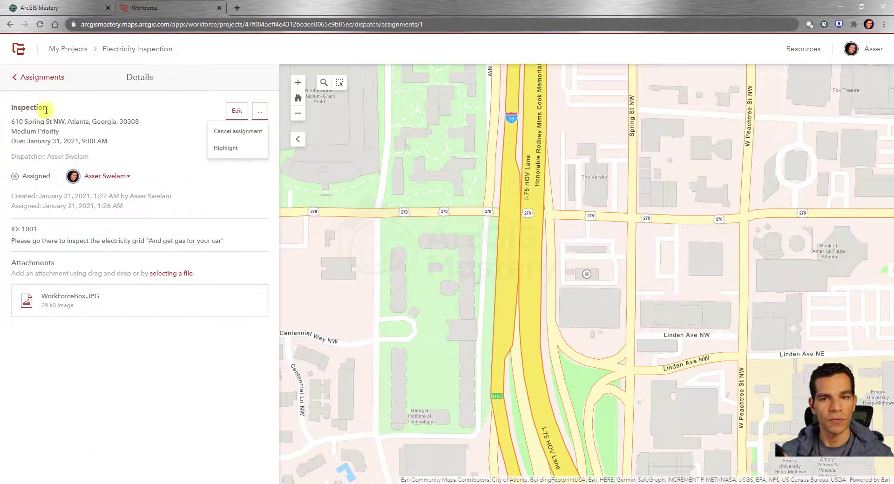
pyautogui.click(25, 80)
pyautogui.click(24, 80)
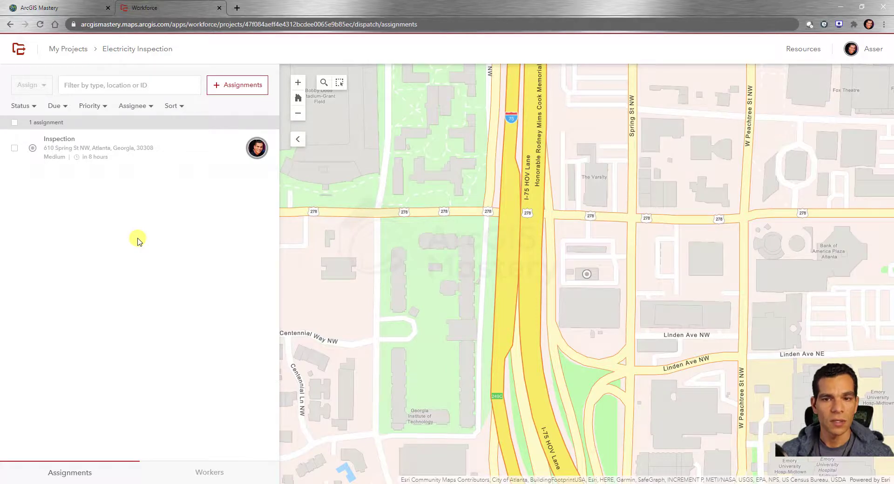
# Start a new assignment with the type set to Repair
pyautogui.click(236, 89)
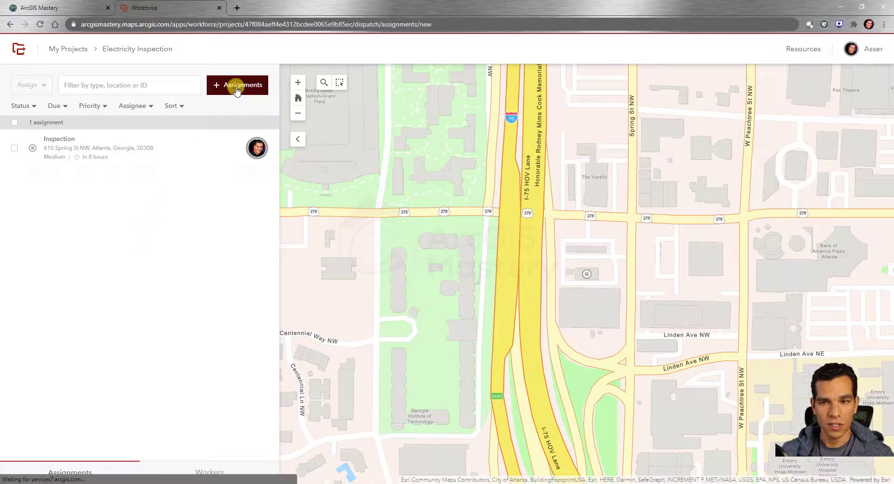
pyautogui.click(179, 127)
pyautogui.click(51, 184)
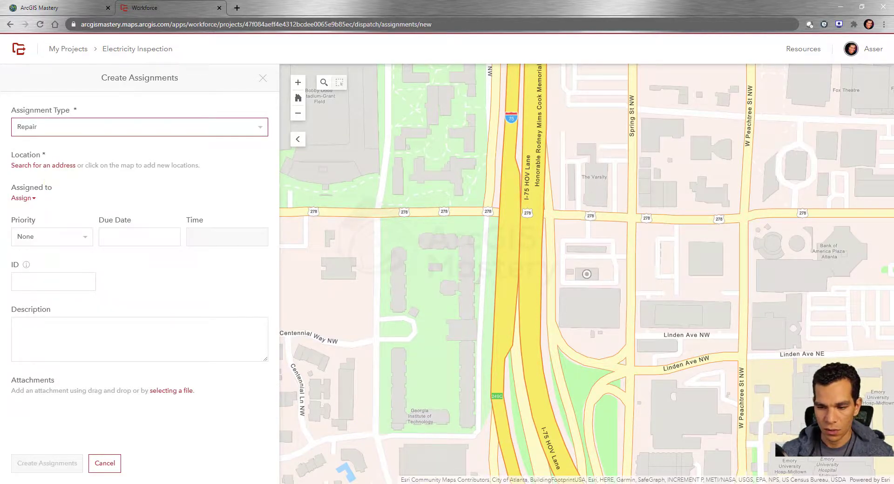
# Locate the assignment at 295 Ponce de Leon Ave NE, Atlanta, using the address copied from the notes
pyautogui.hotkey('alt', 'Tab')
pyautogui.moveTo(490, 109); pyautogui.dragTo(329, 108)
pyautogui.hotkey('ctrl', 'c')
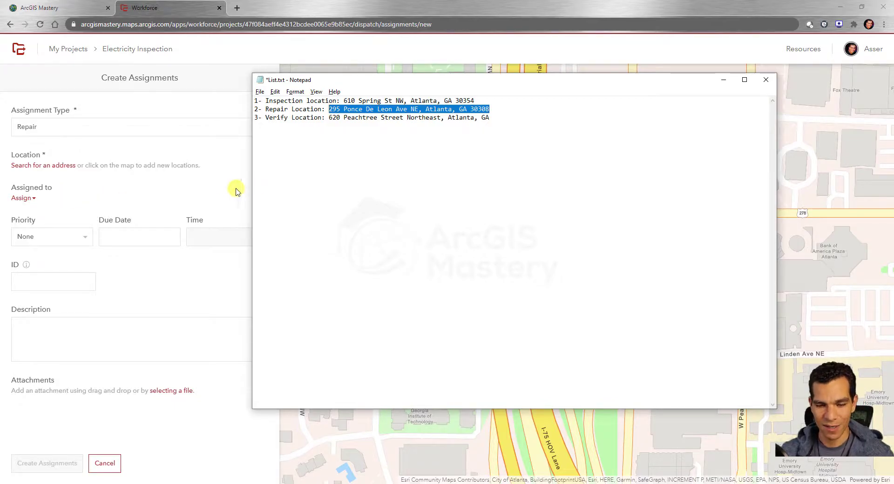
pyautogui.click(81, 189)
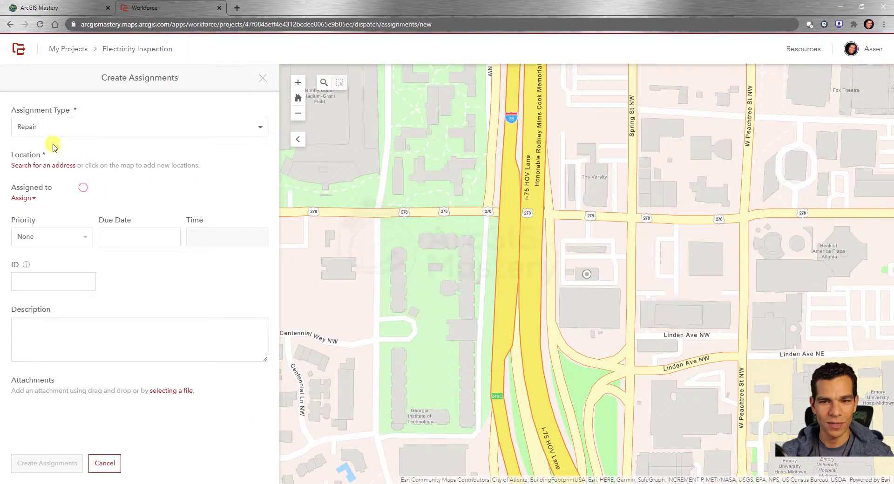
pyautogui.click(46, 169)
pyautogui.click(370, 86)
pyautogui.hotkey('ctrl', 'v')
pyautogui.press('Return')
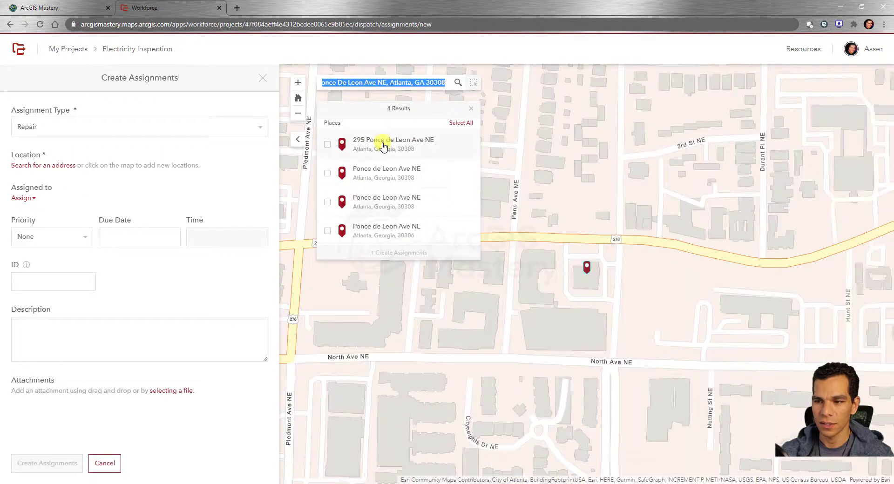
pyautogui.click(329, 147)
pyautogui.click(396, 253)
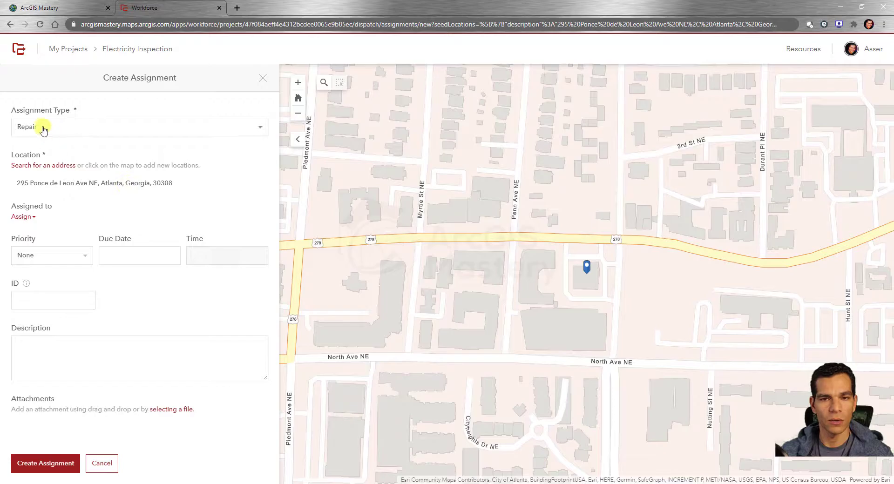
# Set High priority and a due date of 1/31/2021 at 9:00 am
pyautogui.click(57, 256)
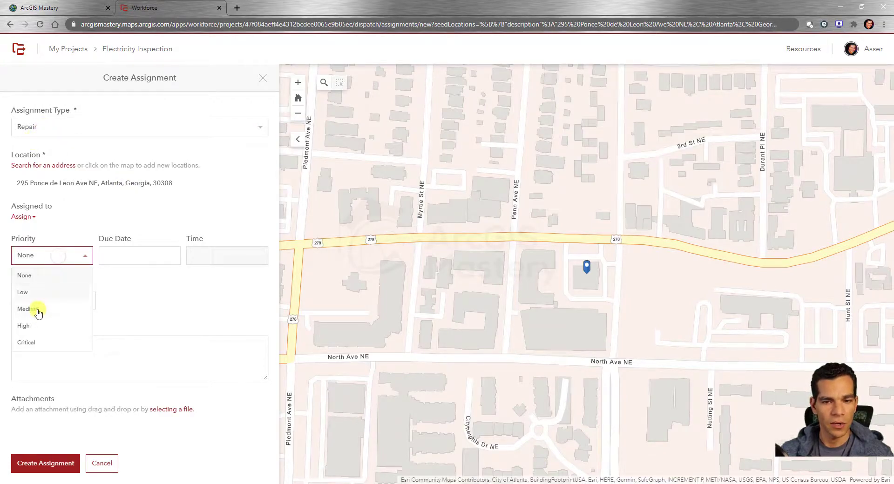
pyautogui.click(27, 326)
pyautogui.click(141, 256)
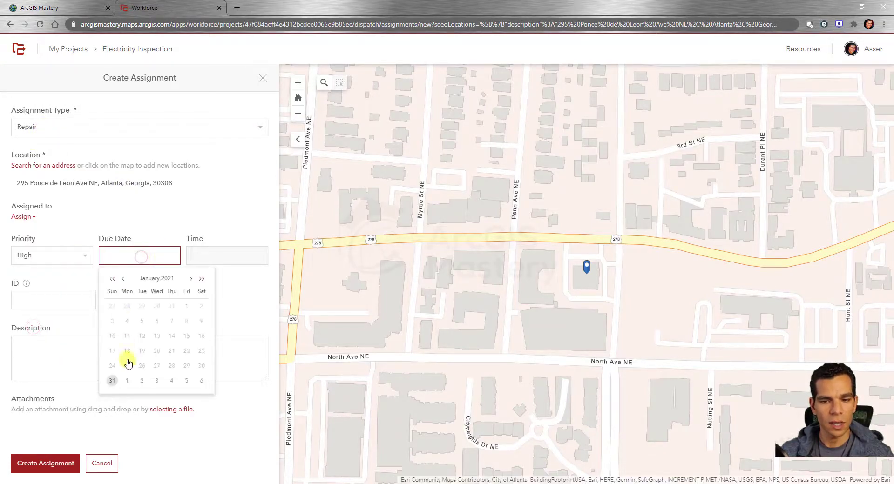
pyautogui.click(112, 381)
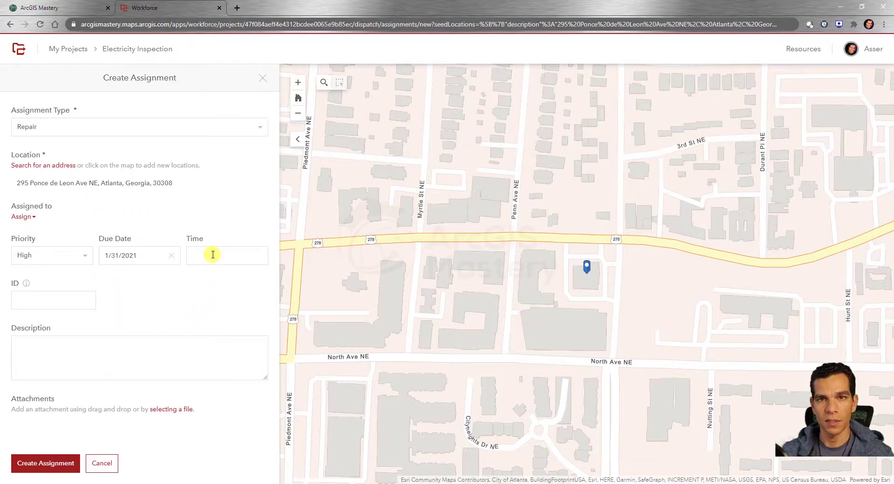
pyautogui.click(213, 254)
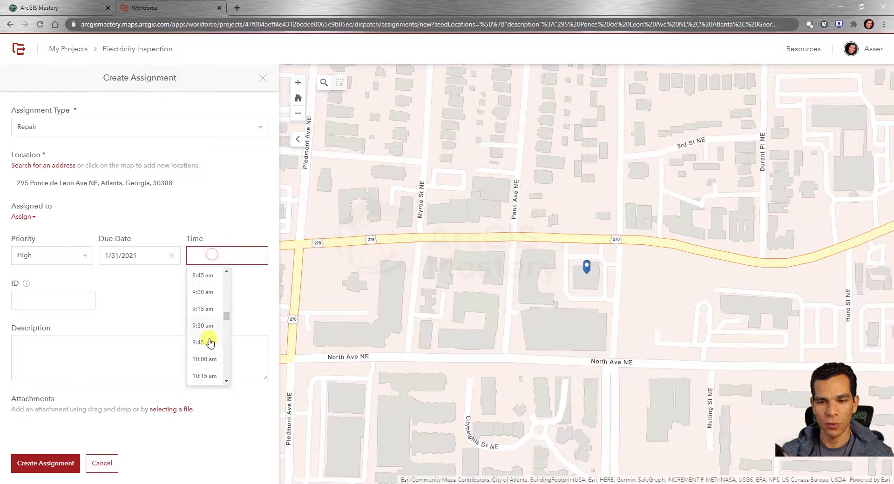
pyautogui.click(208, 299)
# Enter assignment ID 1002 and a grid-repair description, then choose a file to attach
pyautogui.click(40, 298)
pyautogui.write('1002')
pyautogui.moveTo(39, 300); pyautogui.dragTo(0, 302)
pyautogui.write('100')
pyautogui.click(42, 343)
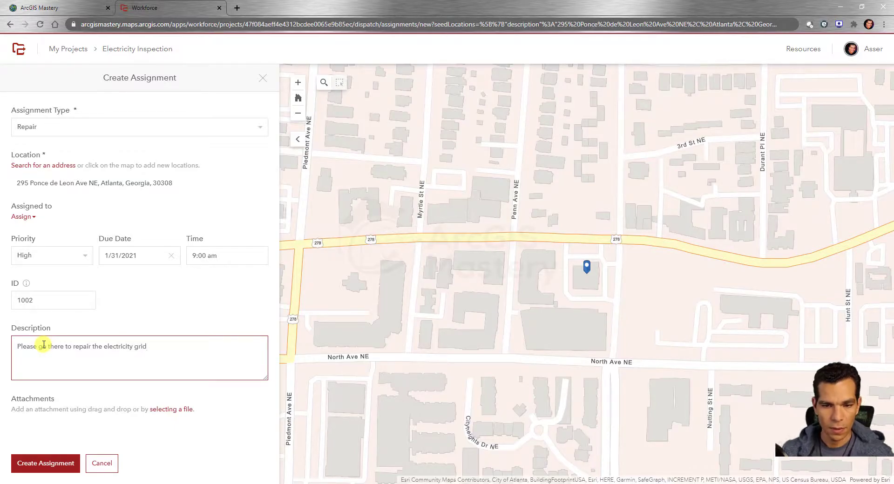
pyautogui.click(166, 412)
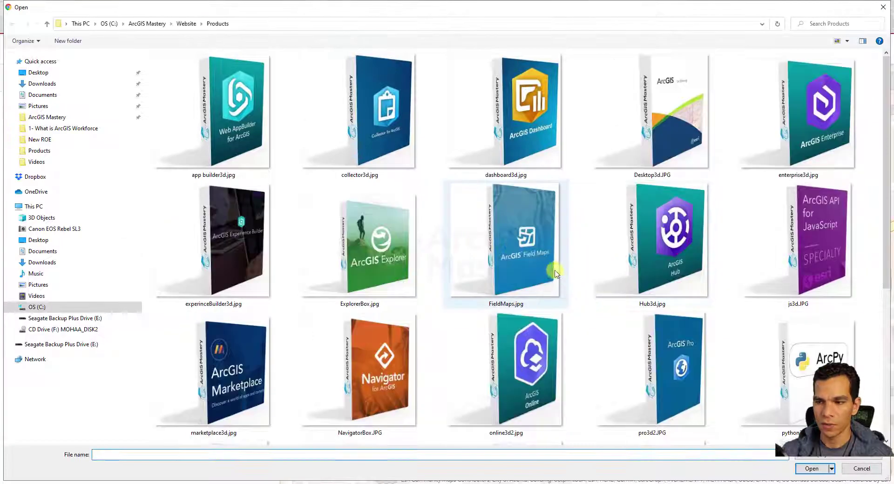
# Attach FieldMaps.jpg and create the Repair assignment
pyautogui.doubleClick(559, 279)
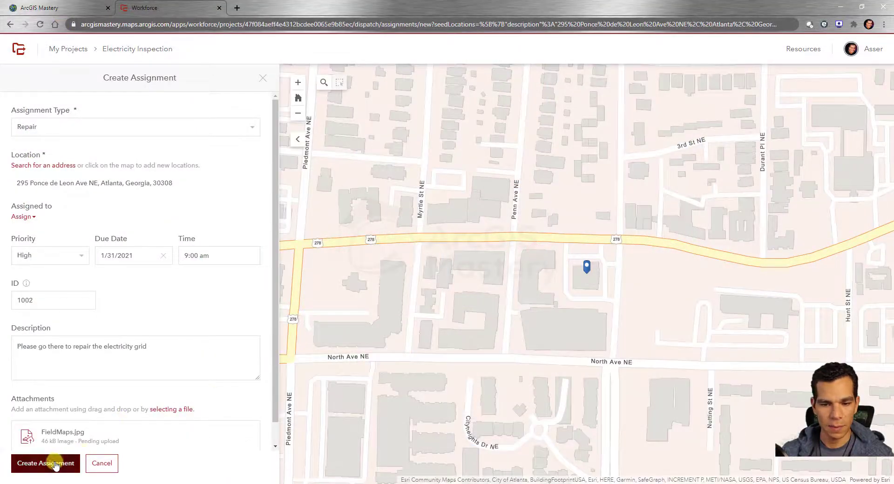
pyautogui.click(58, 463)
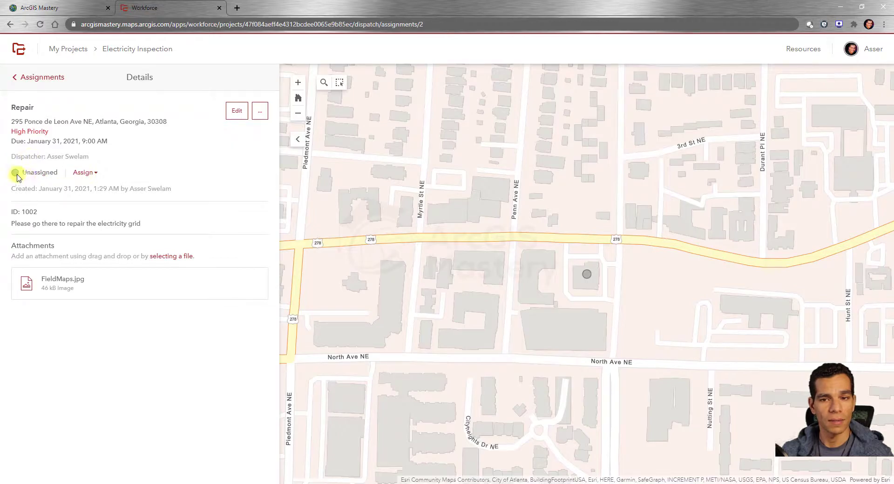
# Assign the Repair job to the available mobile worker and go back to the Assignments list
pyautogui.click(95, 179)
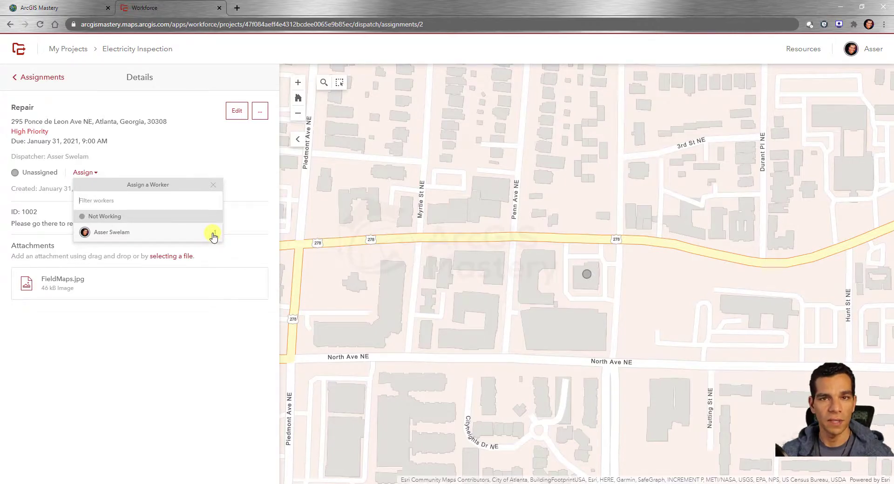
pyautogui.click(147, 236)
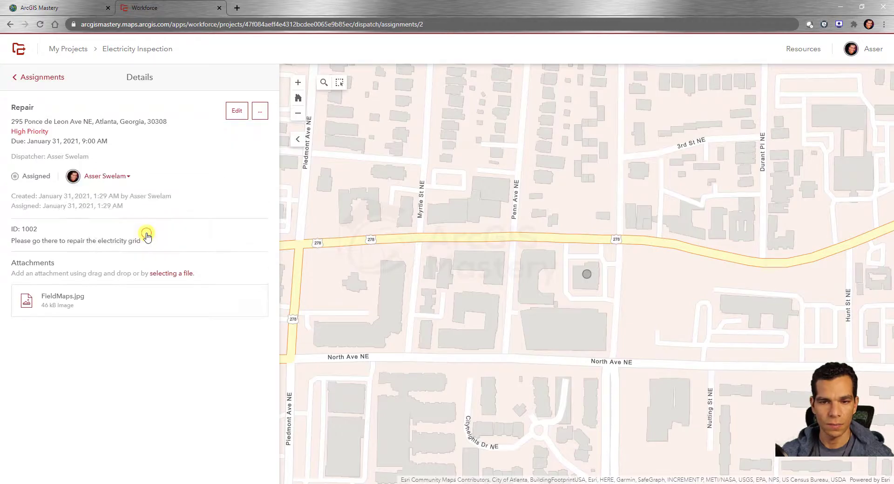
pyautogui.click(42, 79)
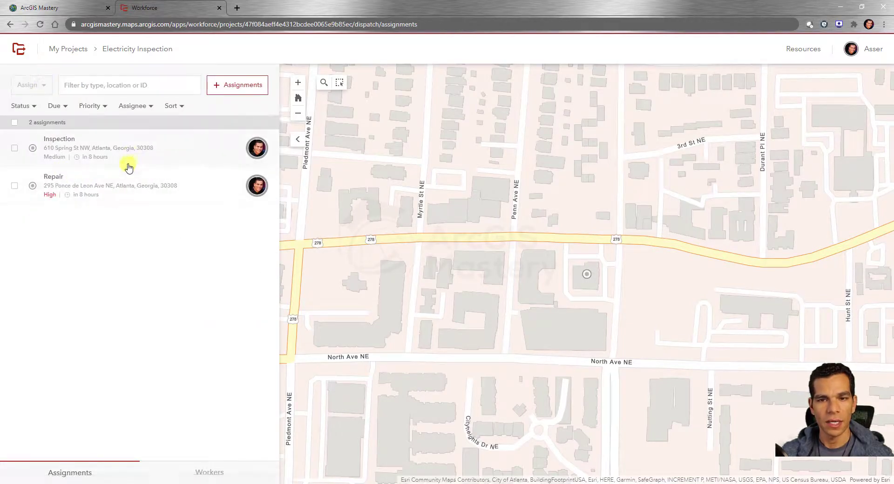
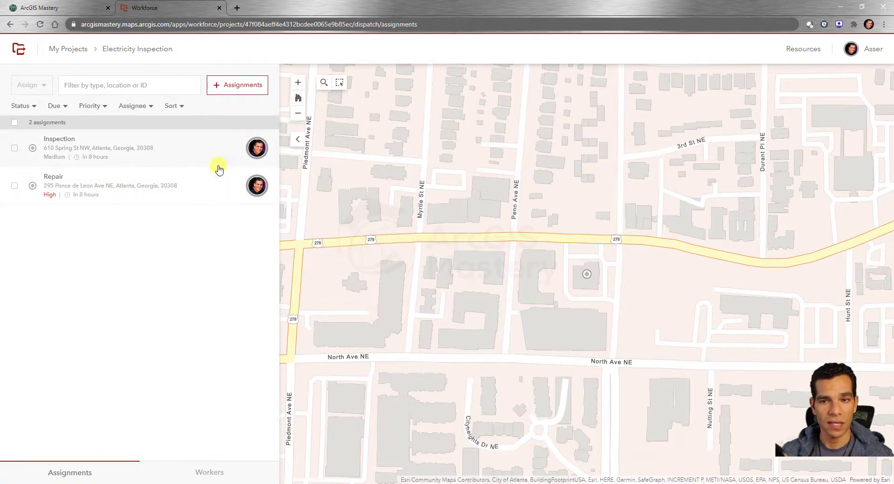
# Begin creating a new assignment in the Electricity Inspection project
pyautogui.click(235, 85)
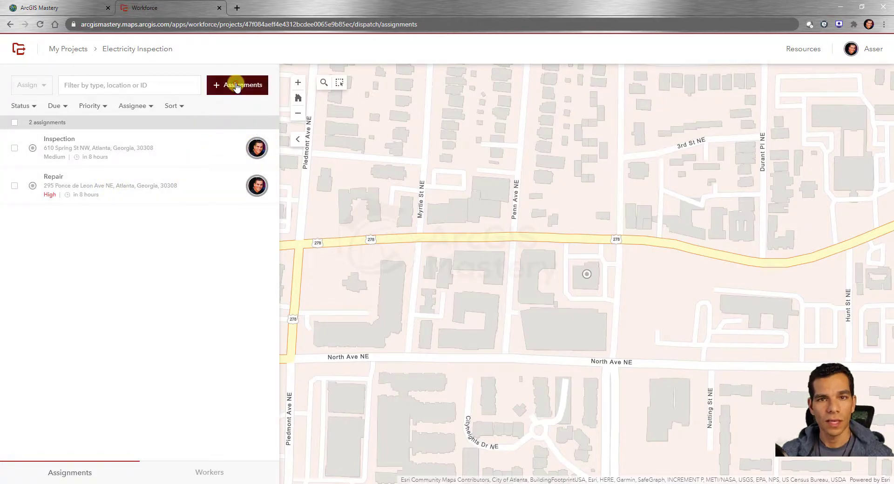
pyautogui.click(193, 134)
pyautogui.click(47, 200)
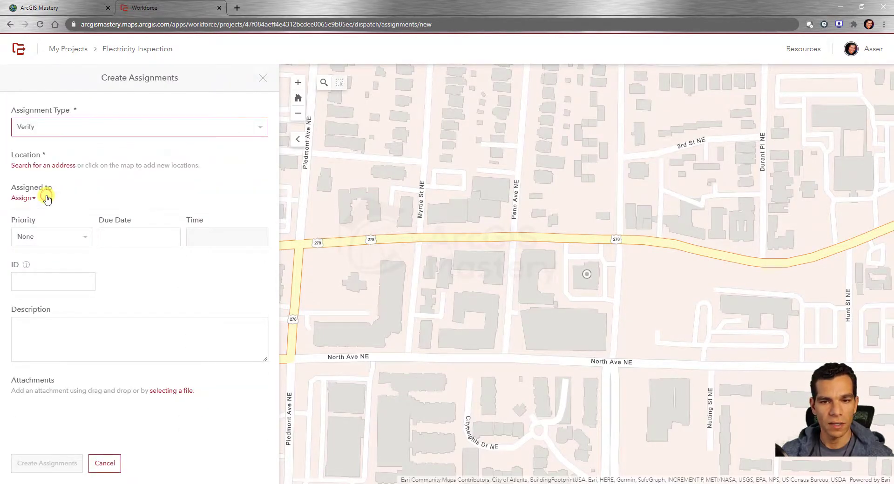
pyautogui.hotkey('alt', 'Tab')
pyautogui.moveTo(490, 117); pyautogui.dragTo(329, 118)
pyautogui.rightClick(477, 117)
pyautogui.click(501, 145)
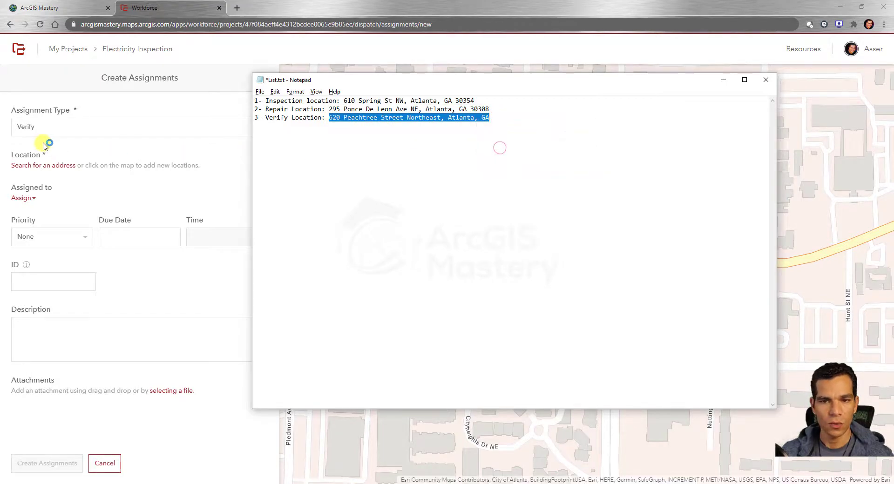
pyautogui.click(105, 153)
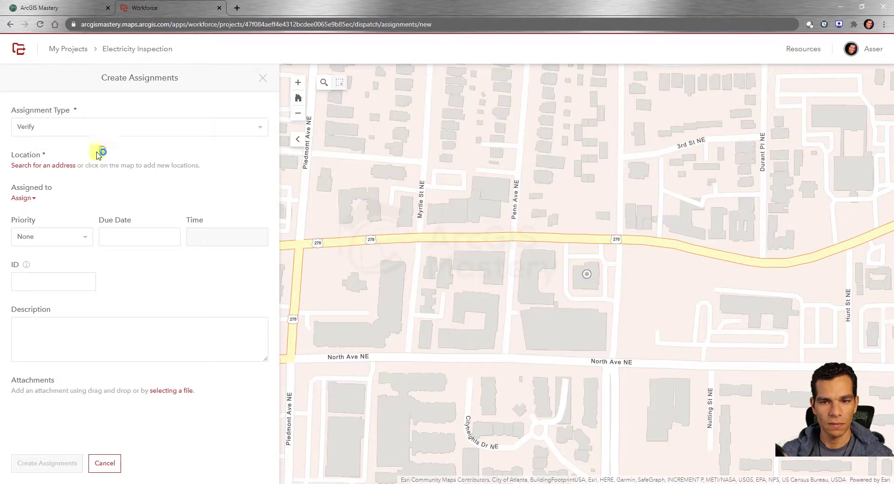
pyautogui.click(57, 168)
pyautogui.rightClick(368, 84)
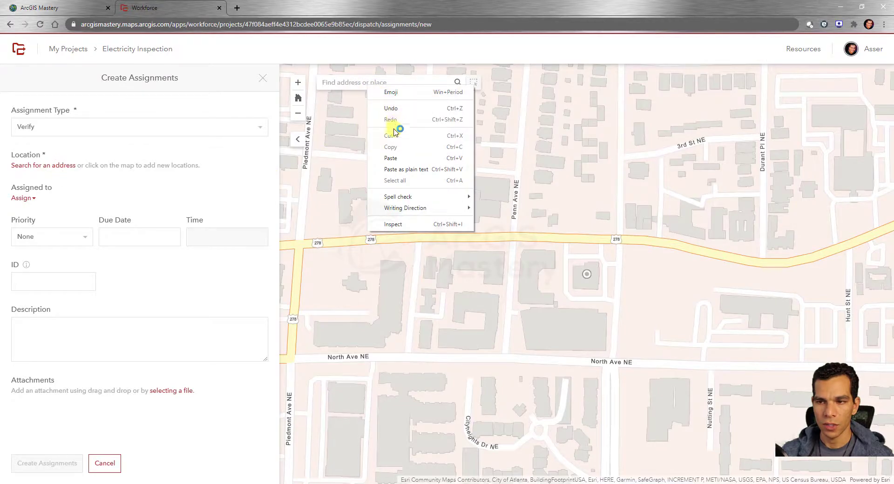
pyautogui.click(391, 159)
pyautogui.press('Return')
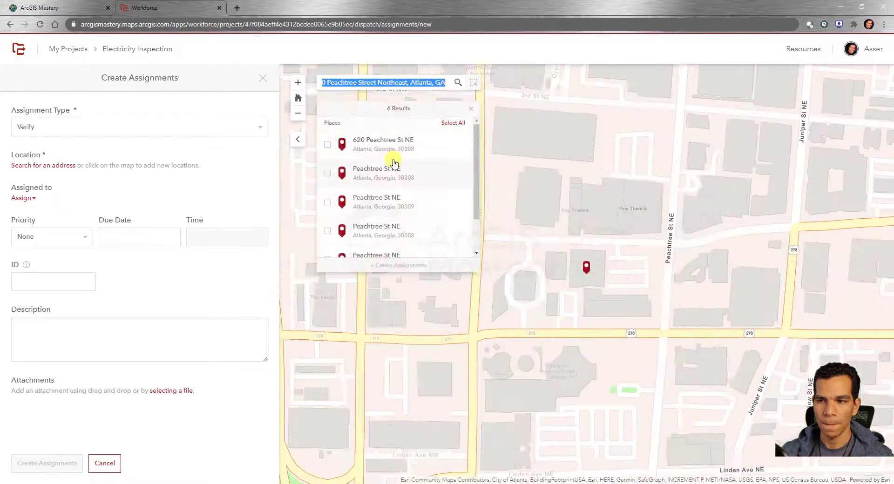
pyautogui.click(328, 145)
pyautogui.click(398, 266)
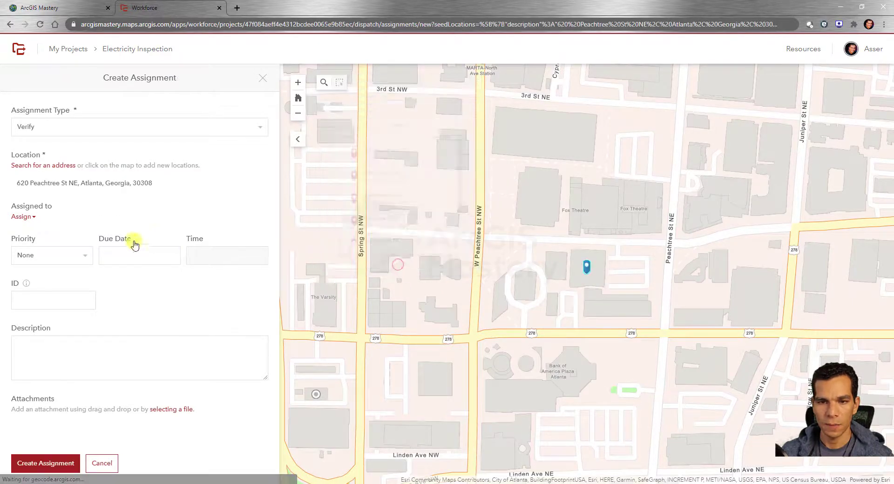
# Assign the Verify to the worker with Low priority, due 1/31/2021 at 9:00 am
pyautogui.click(31, 217)
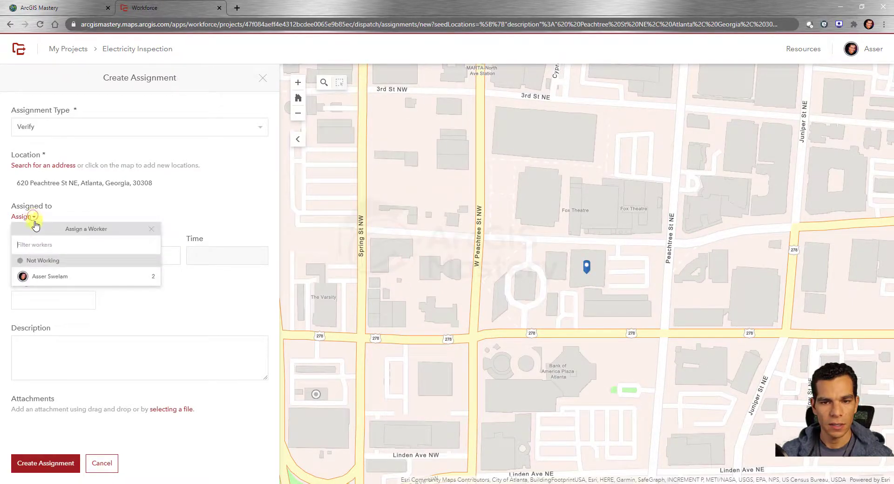
pyautogui.click(50, 278)
pyautogui.click(61, 264)
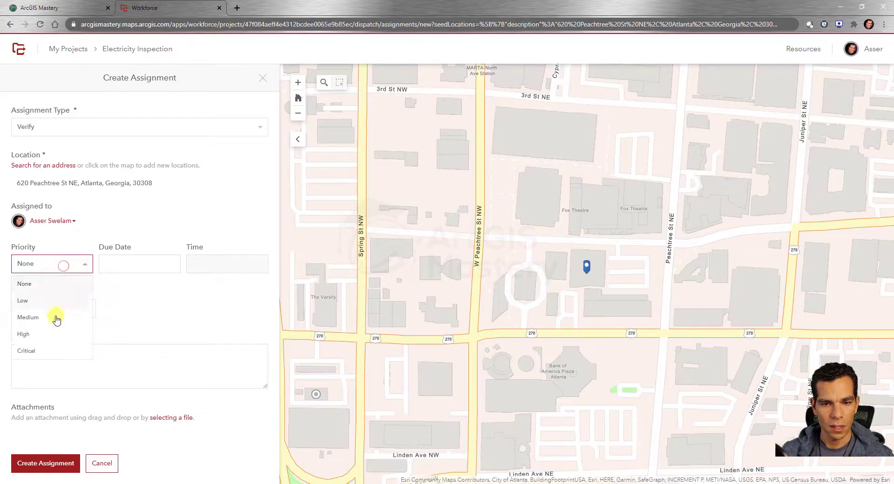
pyautogui.click(35, 301)
pyautogui.click(132, 262)
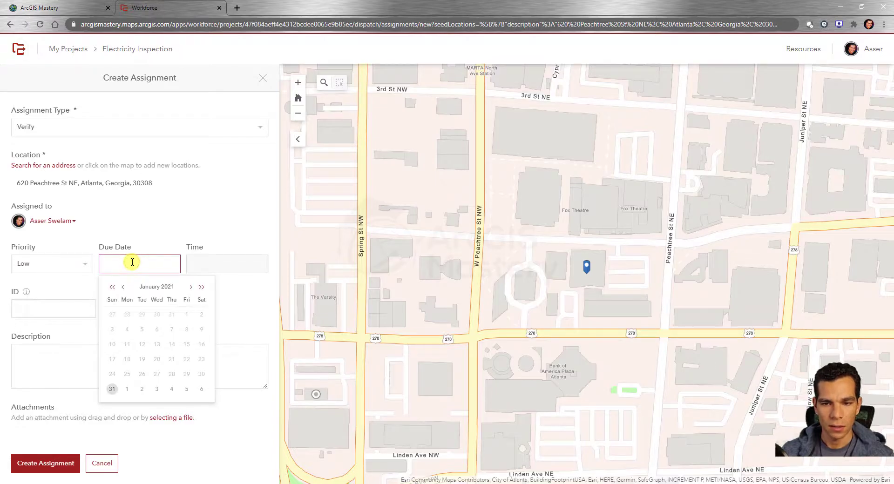
pyautogui.click(112, 388)
pyautogui.click(200, 269)
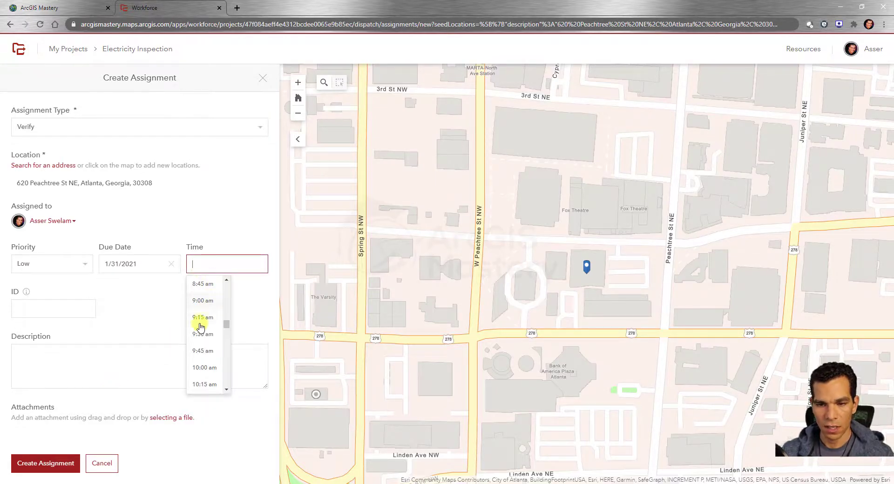
pyautogui.click(203, 300)
# Give it ID 1003 and the description 'Please got there to verify the repair', then create it
pyautogui.click(57, 311)
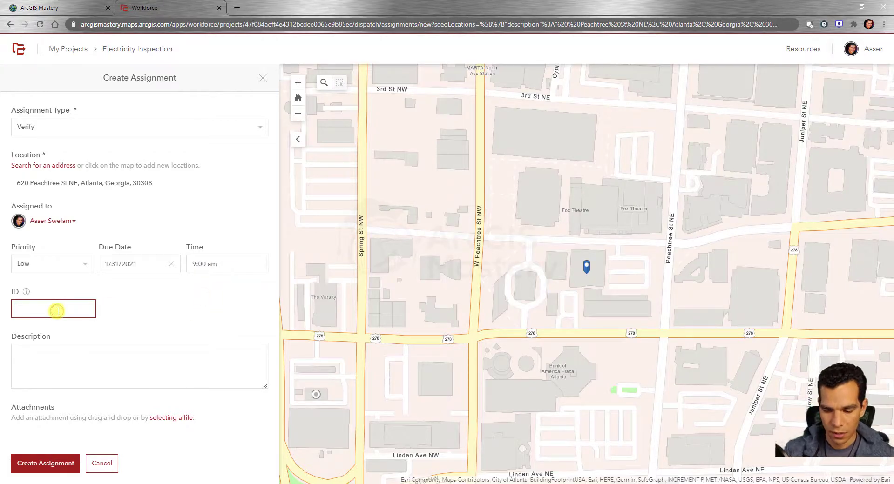
pyautogui.click(90, 363)
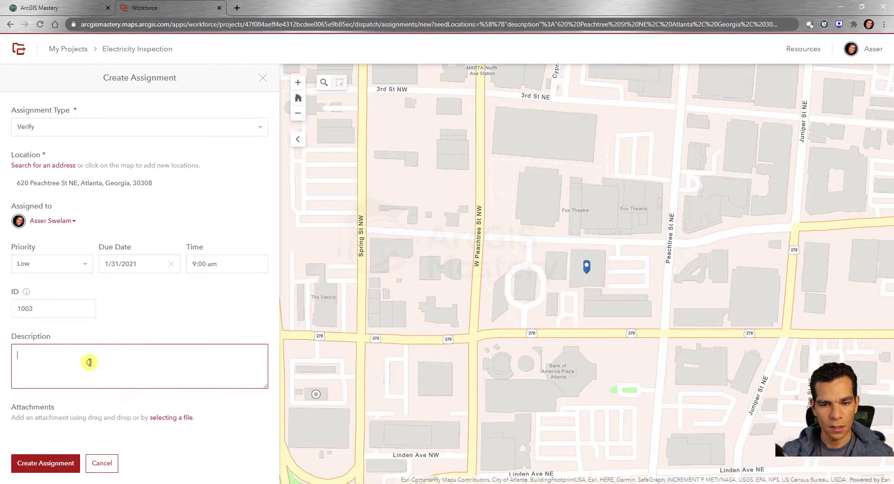
pyautogui.write('Please got there to')
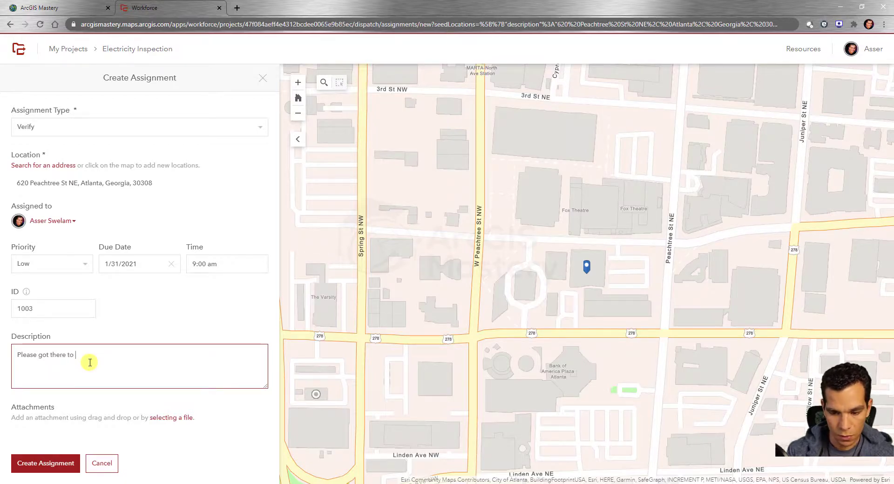
pyautogui.write(' verify the repair')
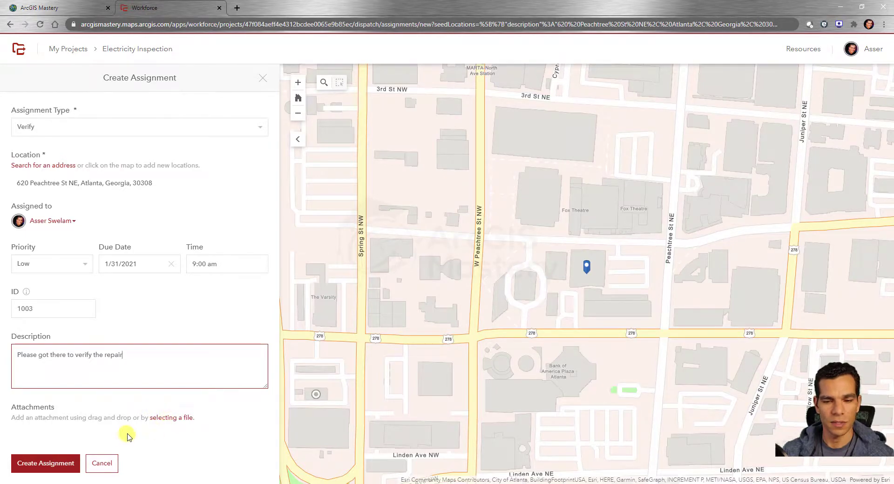
pyautogui.click(51, 461)
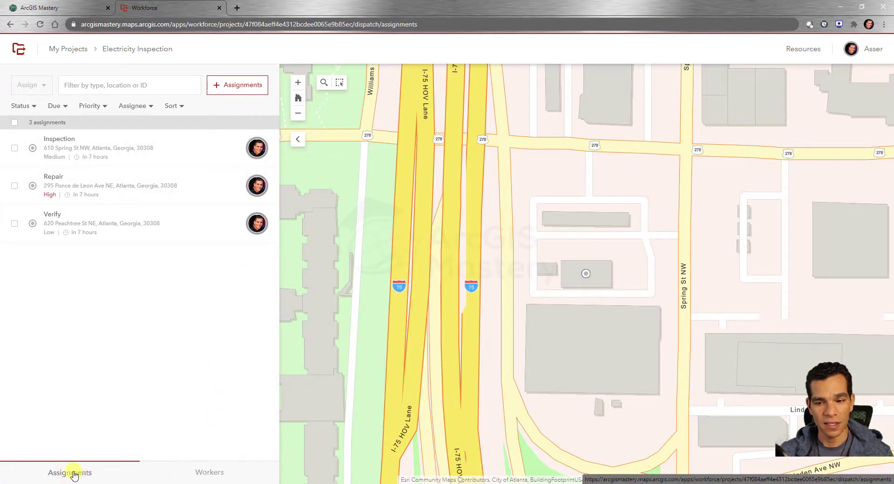
pyautogui.click(204, 477)
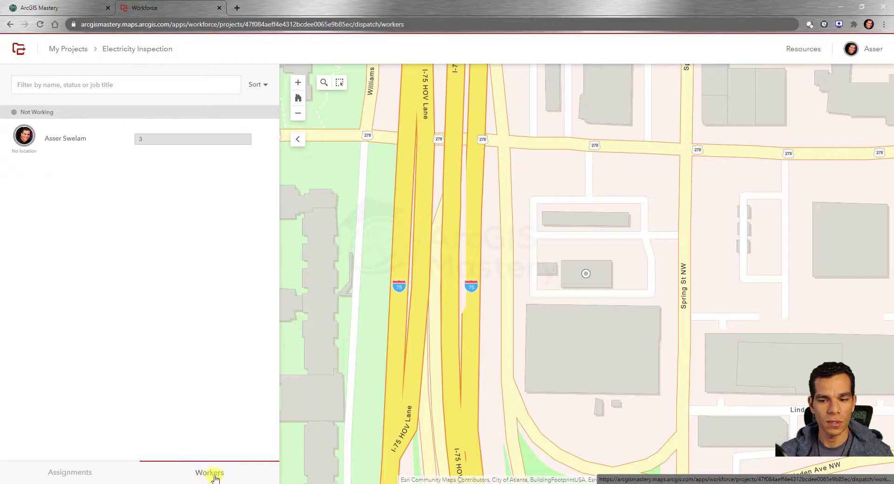
pyautogui.moveTo(140, 145)
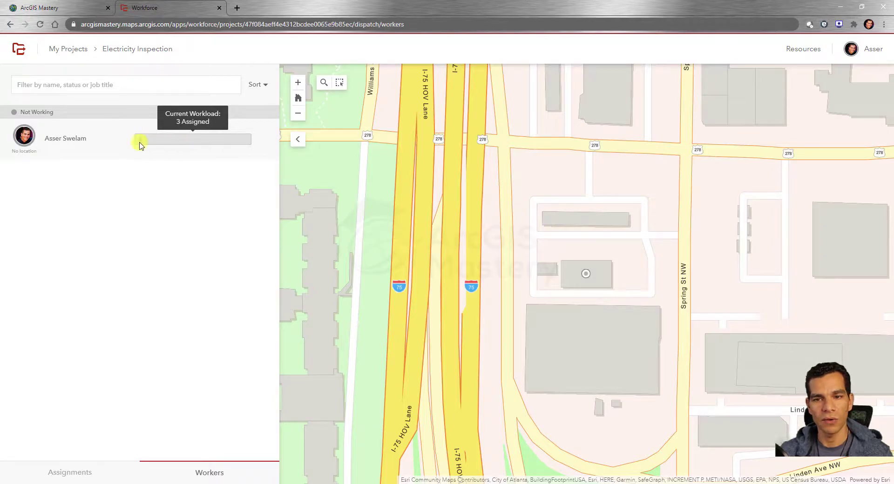
pyautogui.click(158, 141)
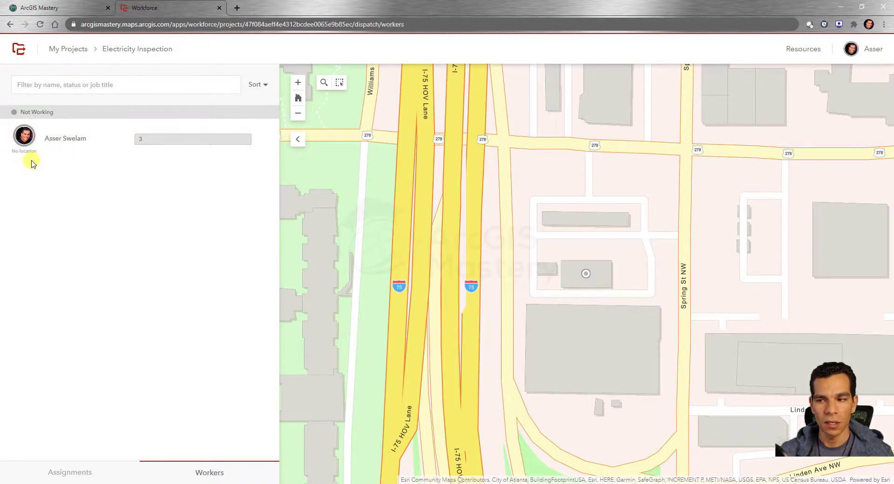
pyautogui.click(77, 475)
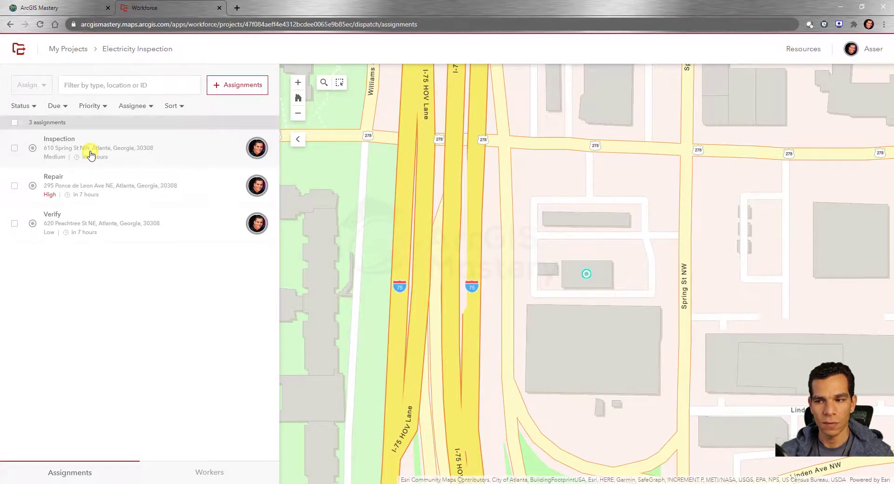
pyautogui.click(91, 192)
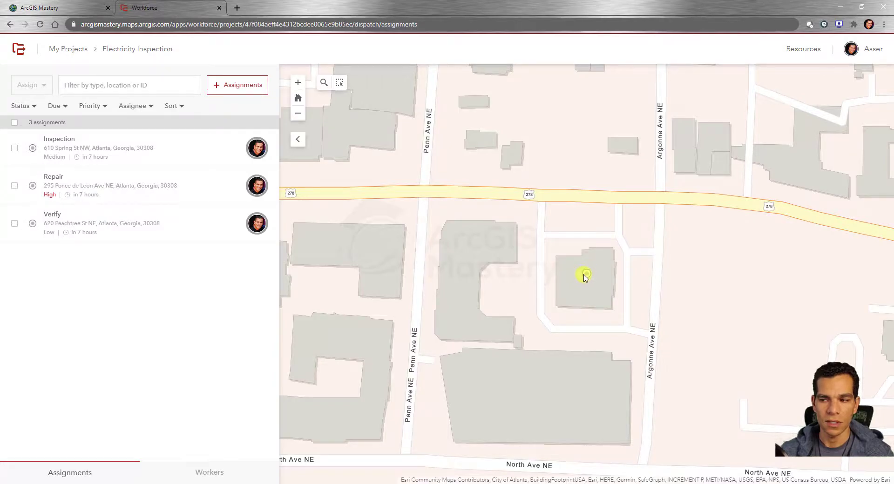
pyautogui.click(117, 224)
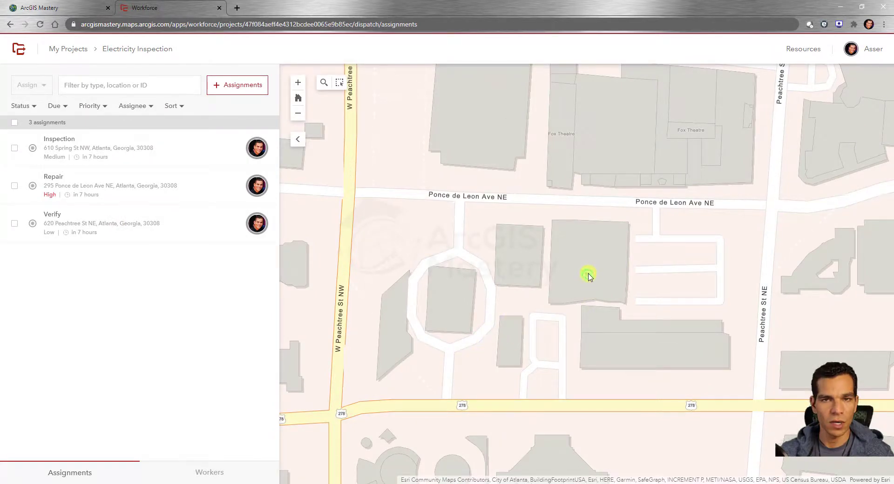
pyautogui.scroll(-5, 557, 272)
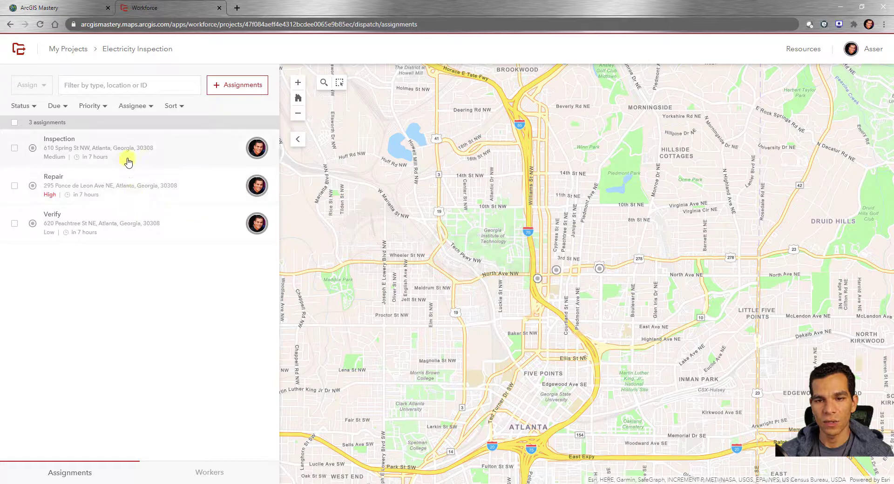
pyautogui.click(101, 150)
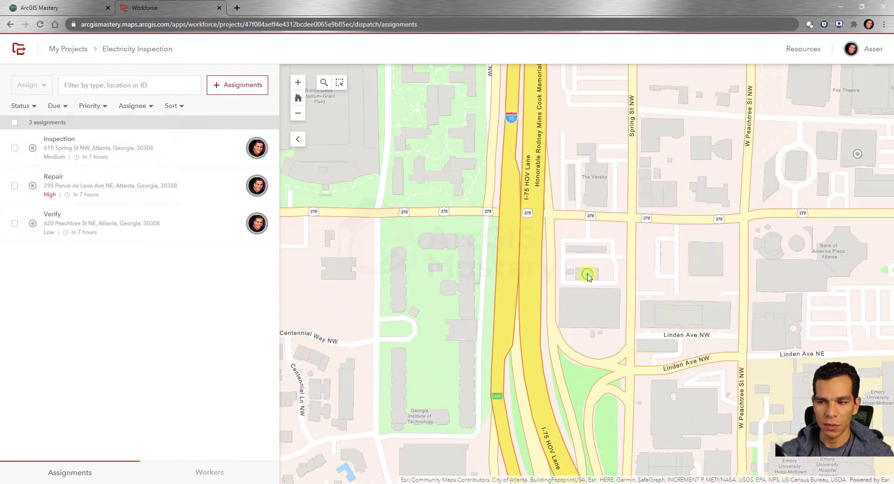
pyautogui.click(587, 276)
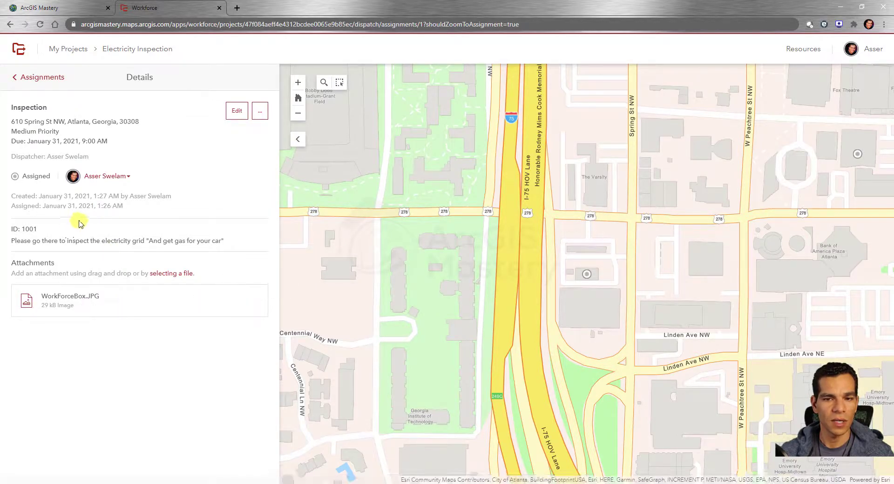
# Open the Inspection assignment's edit form and cancel it, twice, without saving changes
pyautogui.click(237, 112)
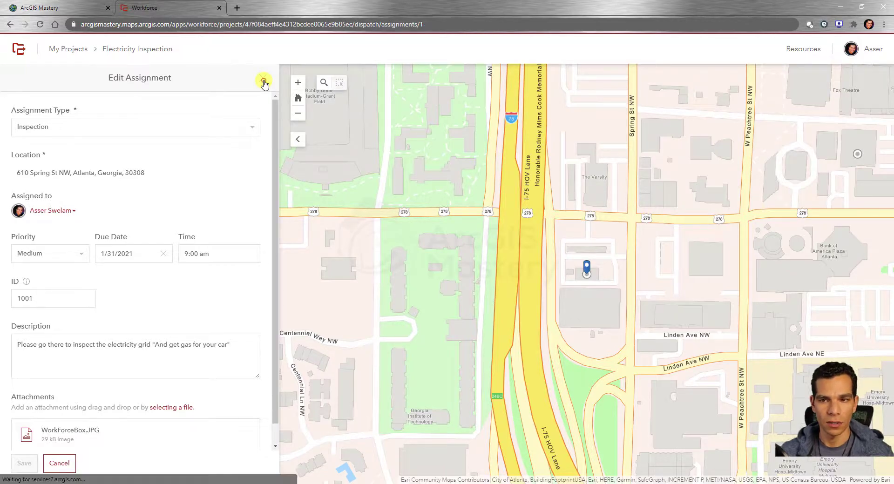
pyautogui.click(264, 83)
pyautogui.click(33, 79)
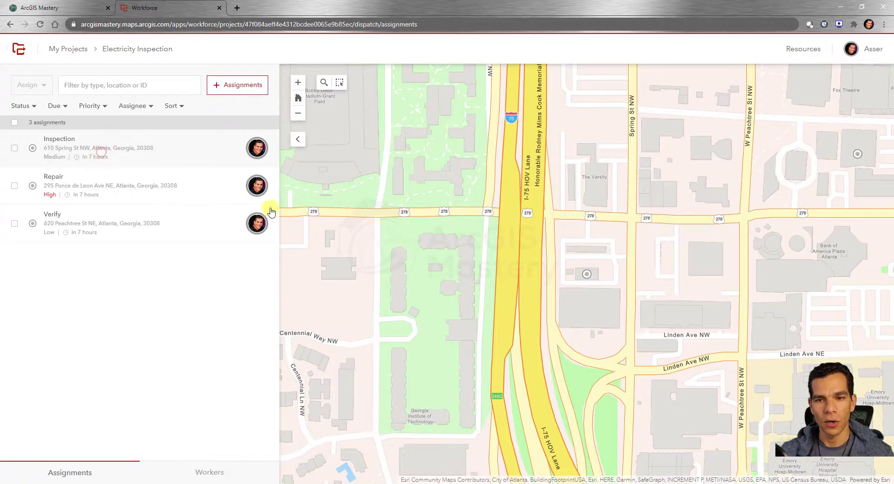
pyautogui.click(587, 276)
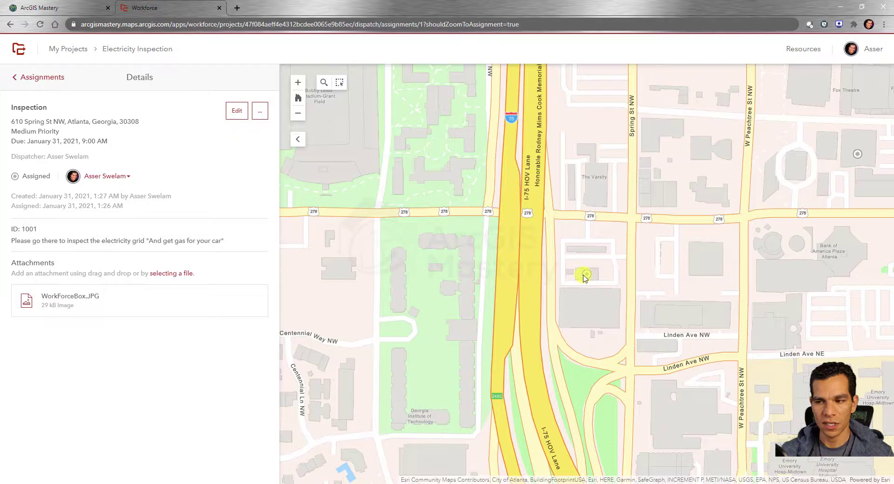
pyautogui.click(240, 112)
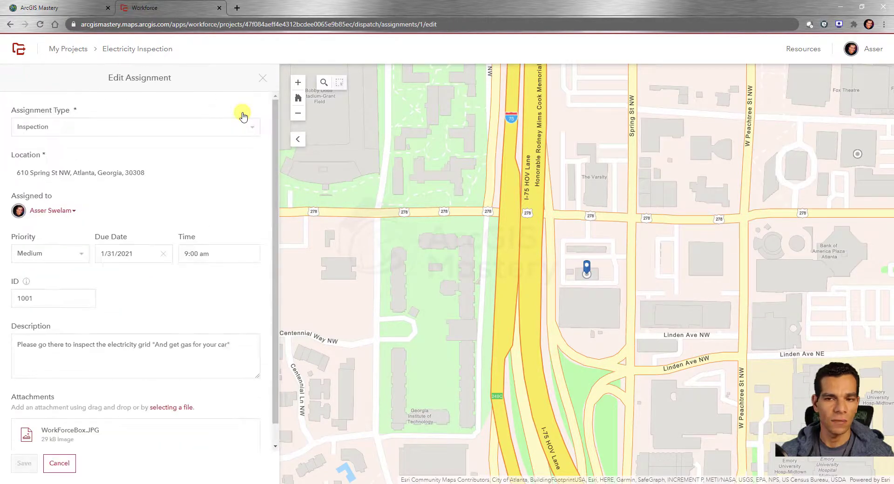
pyautogui.click(262, 78)
# Highlight the Inspection on the map, leave its assignee unchanged, and return to Assignments
pyautogui.click(260, 111)
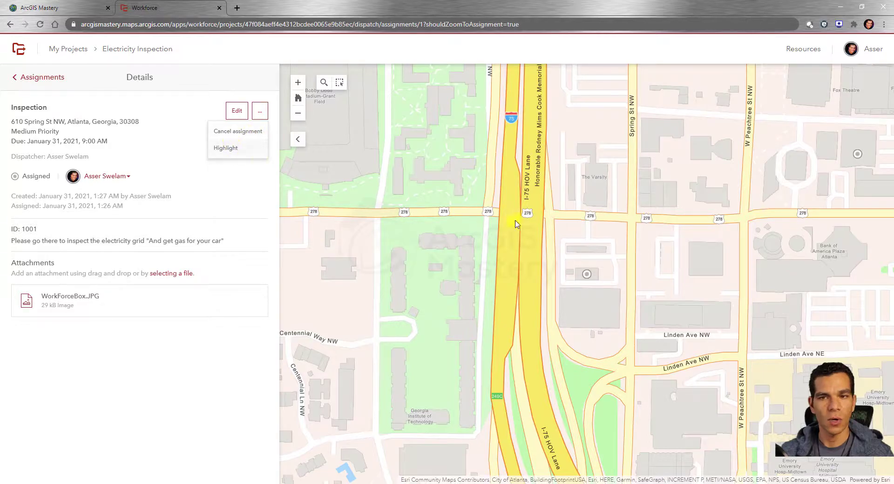
pyautogui.scroll(-5, 565, 235)
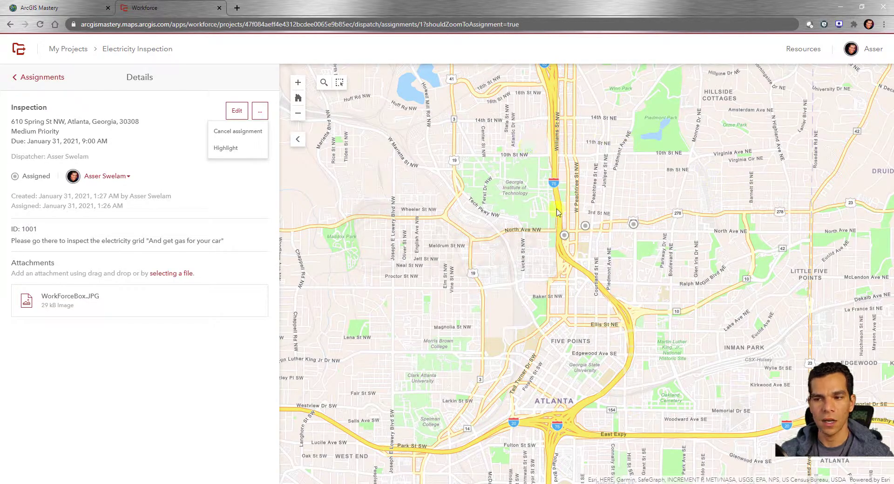
pyautogui.click(227, 148)
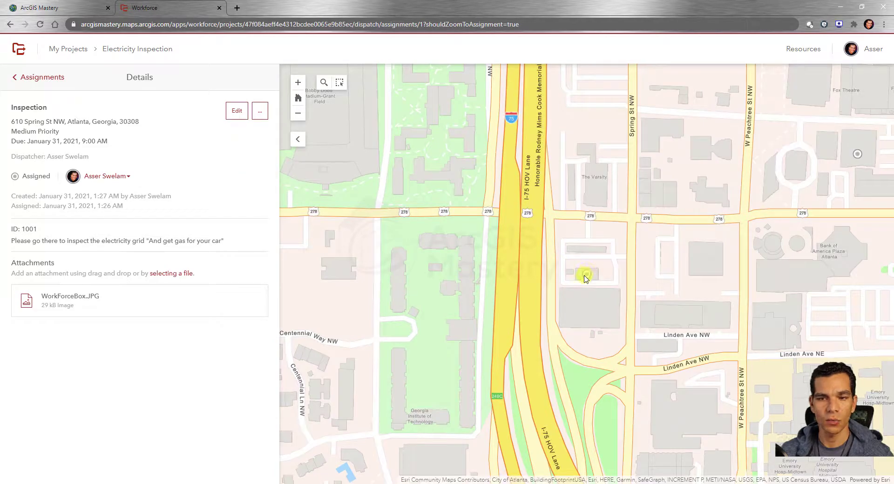
pyautogui.click(125, 178)
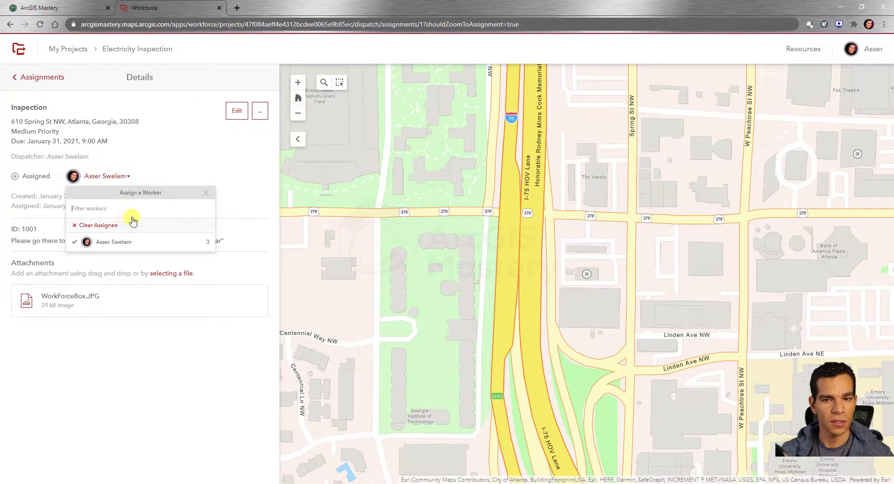
pyautogui.click(207, 195)
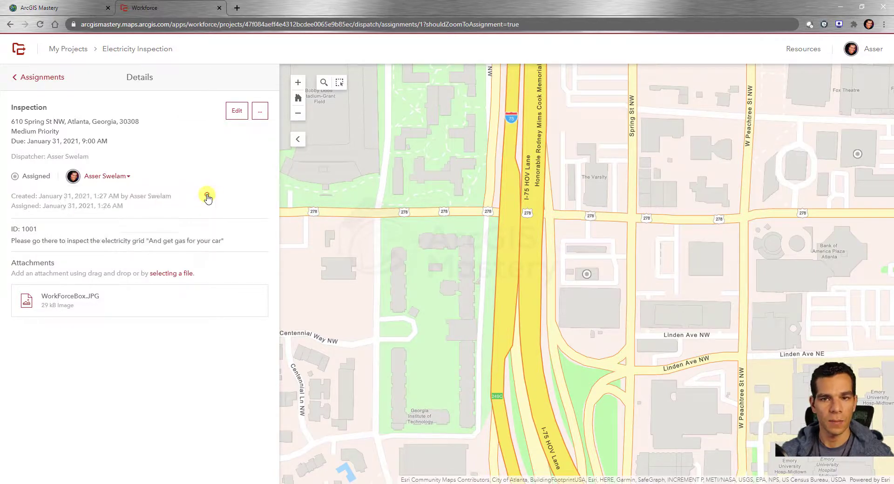
pyautogui.click(38, 78)
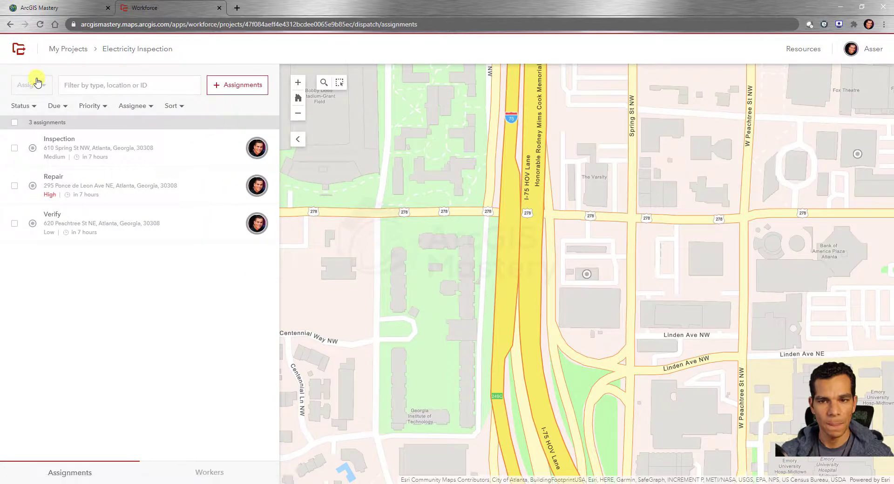
# Select the Inspection assignment's checkbox and zoom the map to it
pyautogui.click(15, 149)
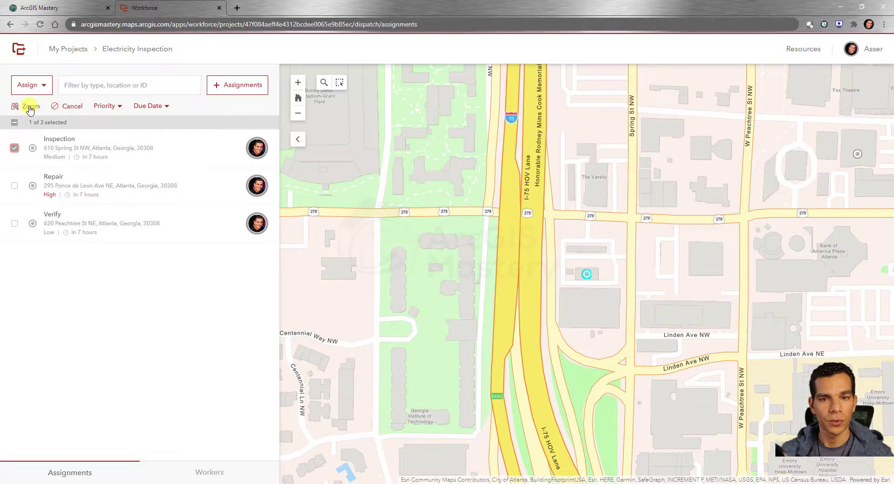
pyautogui.click(104, 192)
pyautogui.click(15, 153)
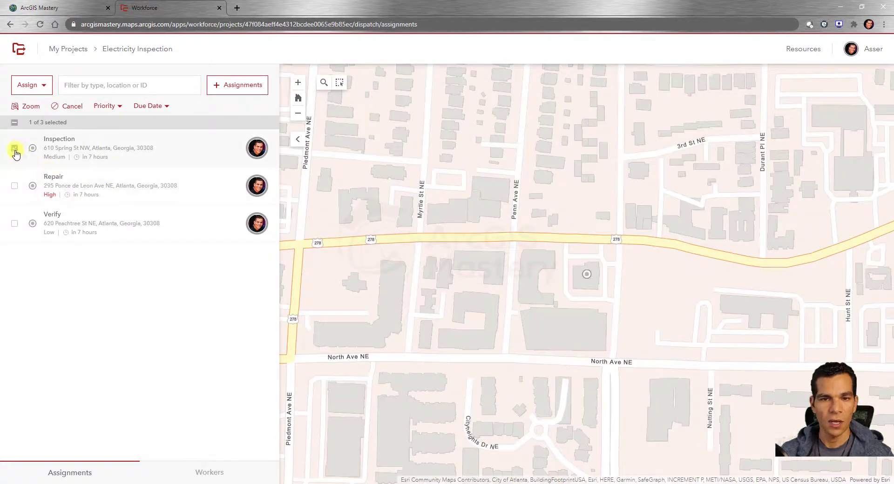
pyautogui.click(31, 108)
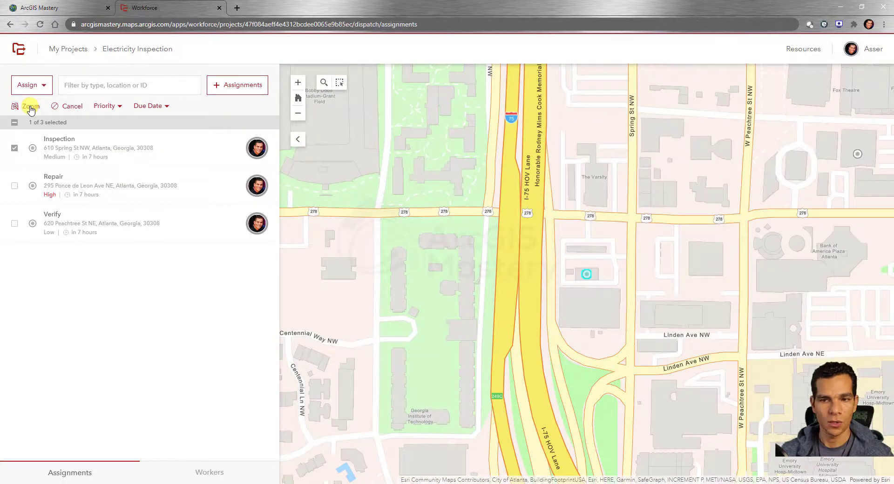
pyautogui.click(587, 275)
# Briefly add Repair to the selection, then deselect it and leave the priority unchanged
pyautogui.click(16, 187)
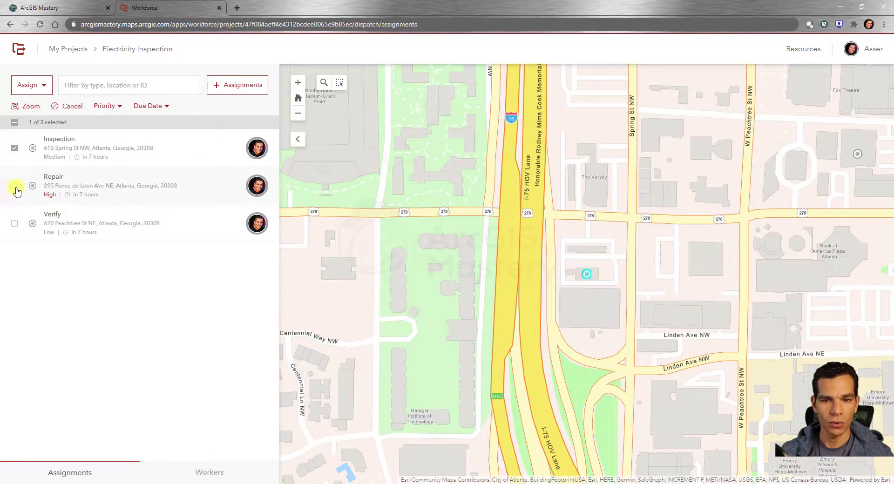
pyautogui.click(31, 107)
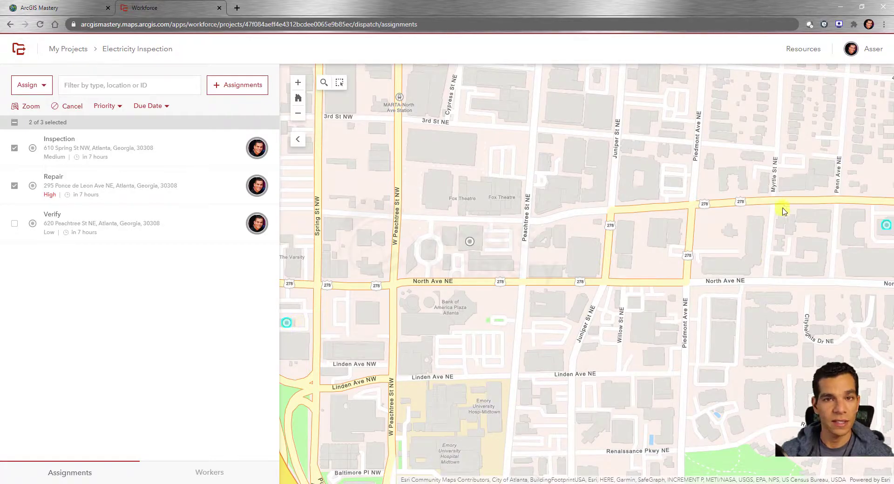
pyautogui.click(16, 187)
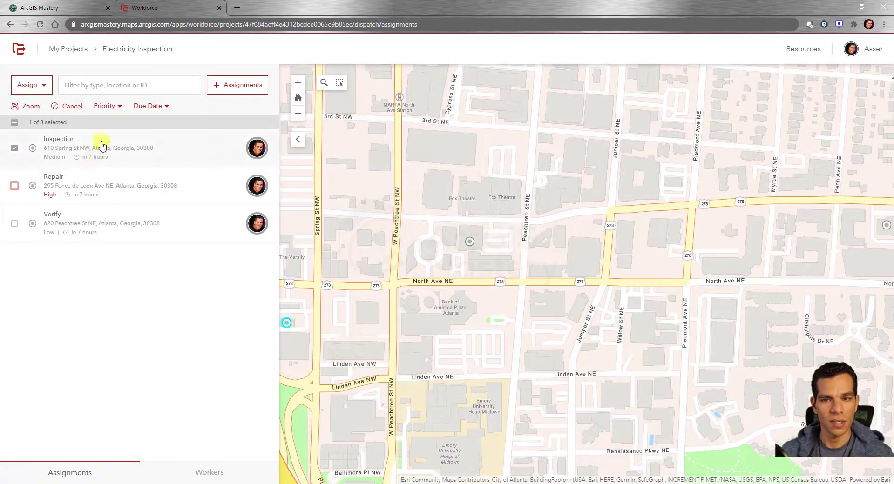
pyautogui.click(119, 108)
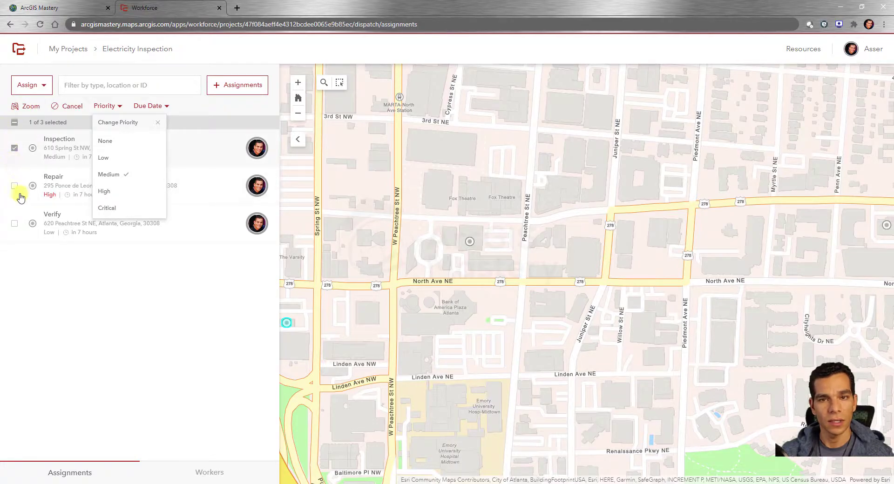
pyautogui.click(131, 313)
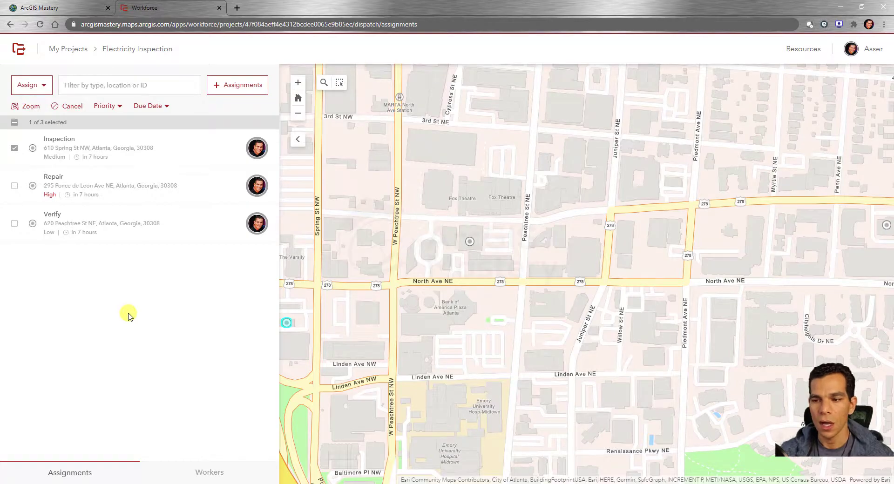
pyautogui.scroll(-2, 537, 266)
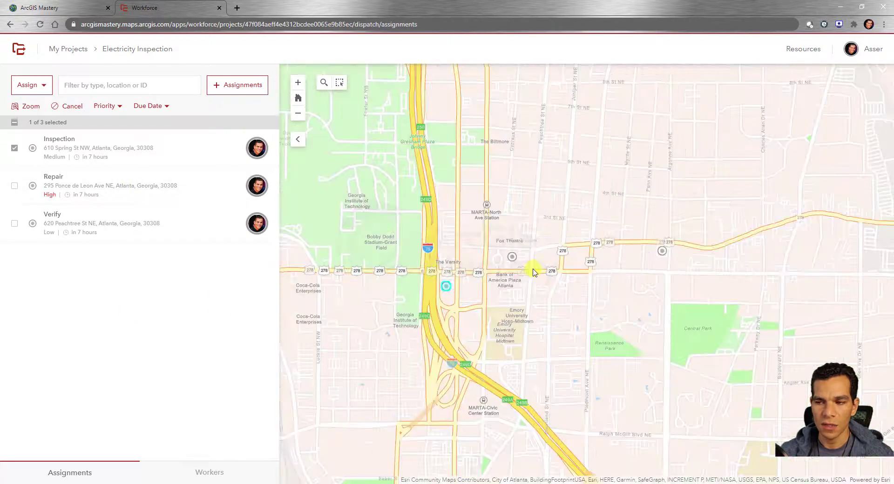